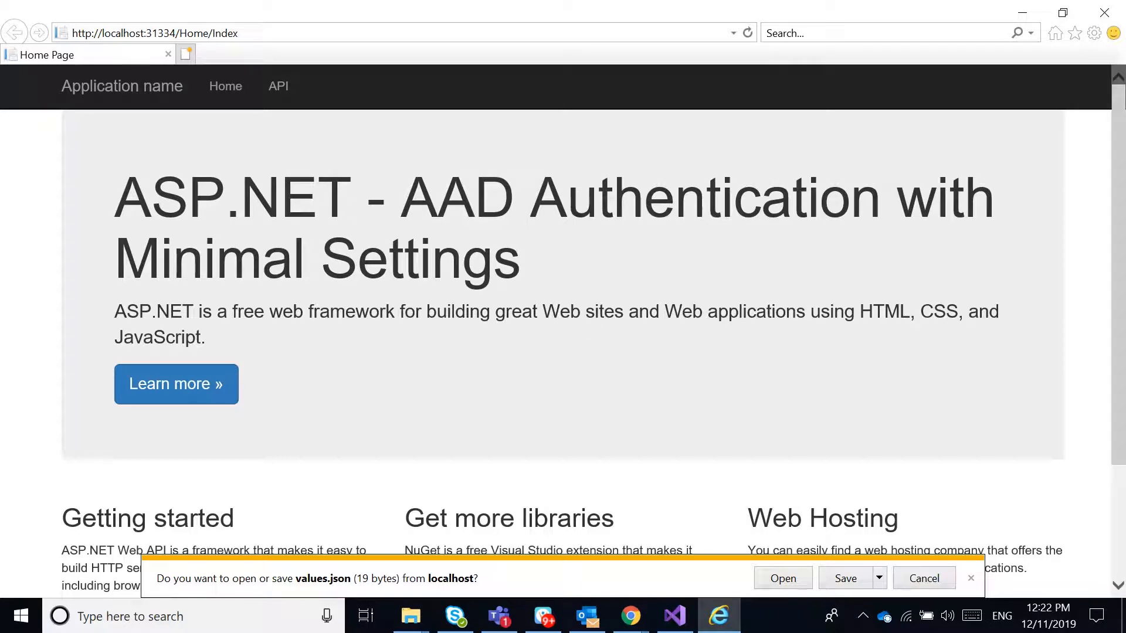
Open localhost:31334/api/values in the Chrome incognito window to check the API response, and close that window.
left_click(156, 34)
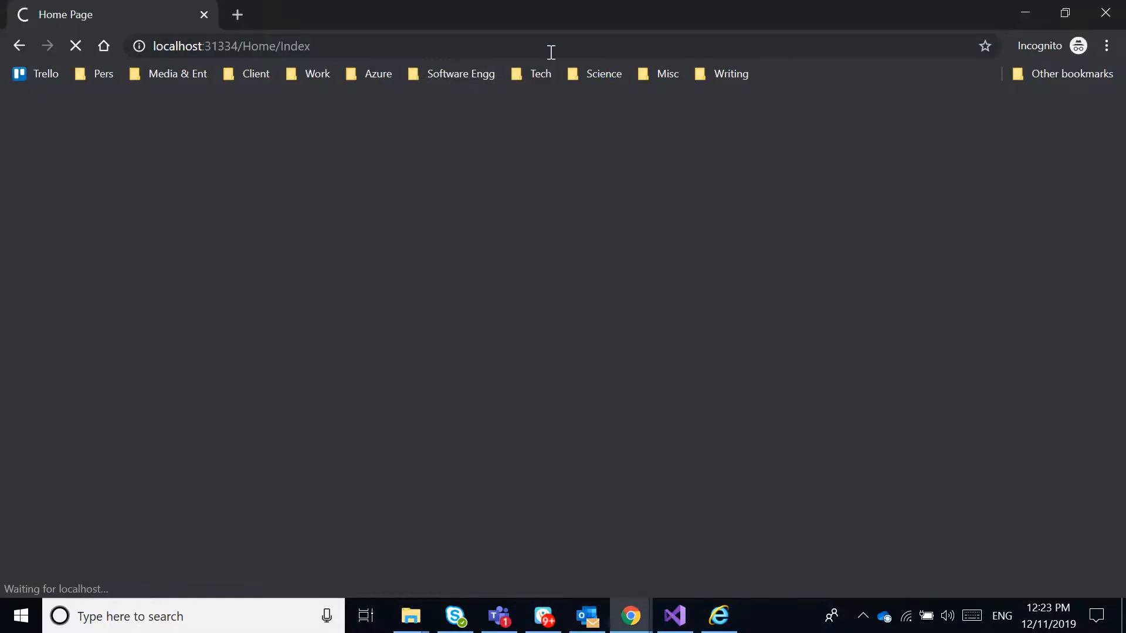
key("BackSpace")
key("BackSpace")
key("BackSpace")
key("BackSpace")
key("BackSpace")
key("BackSpace")
key("BackSpace")
key("BackSpace")
key("BackSpace")
key("BackSpace")
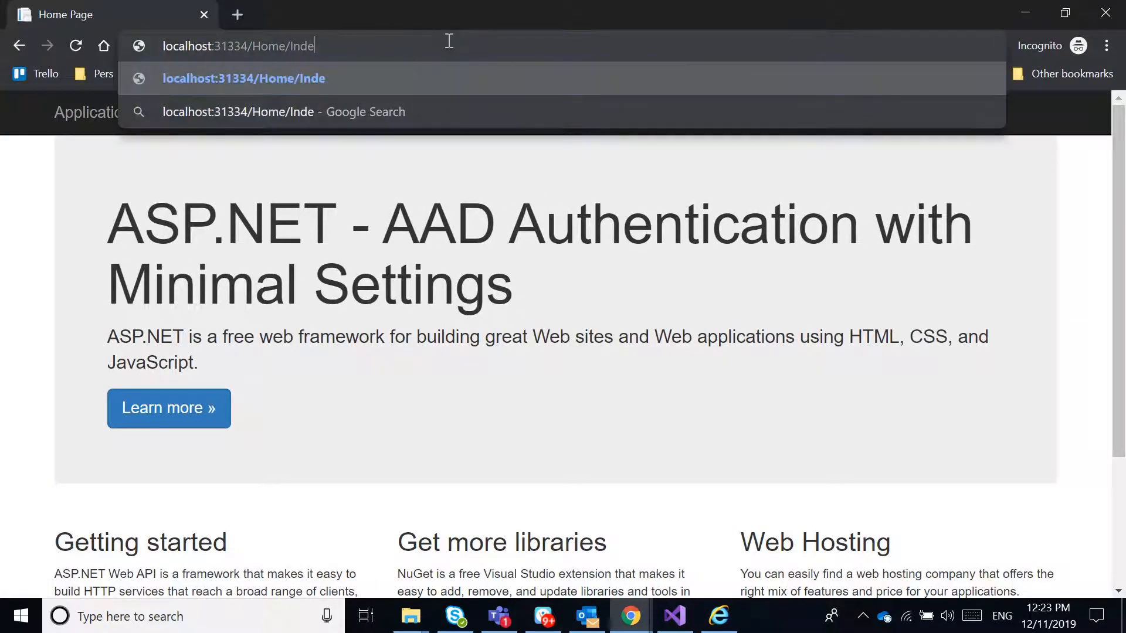
type("values/")
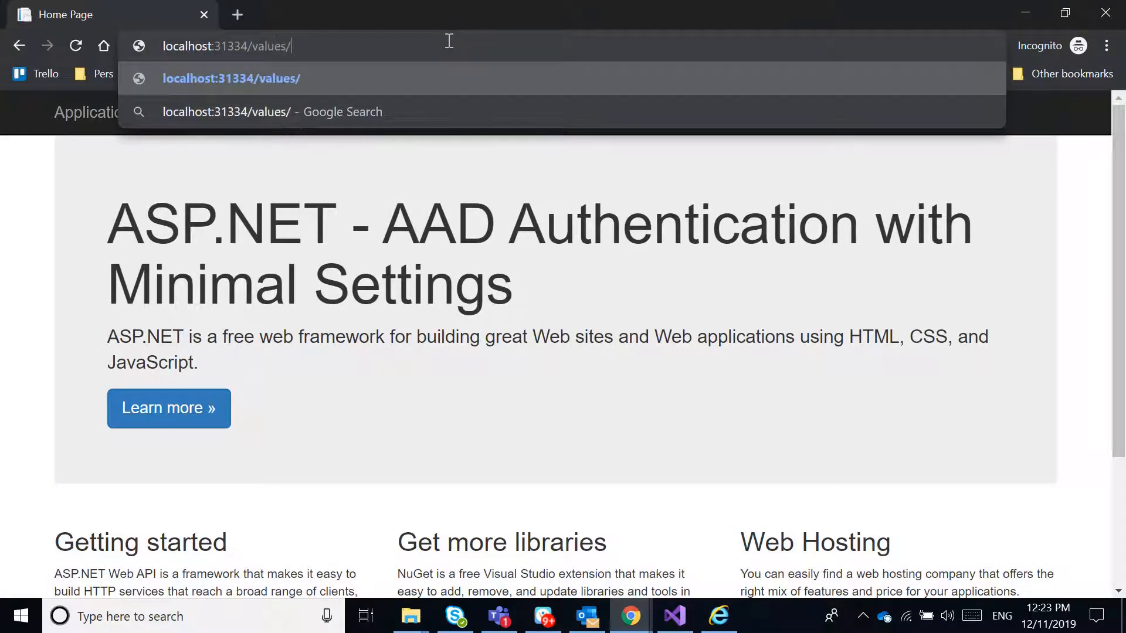
key("Return")
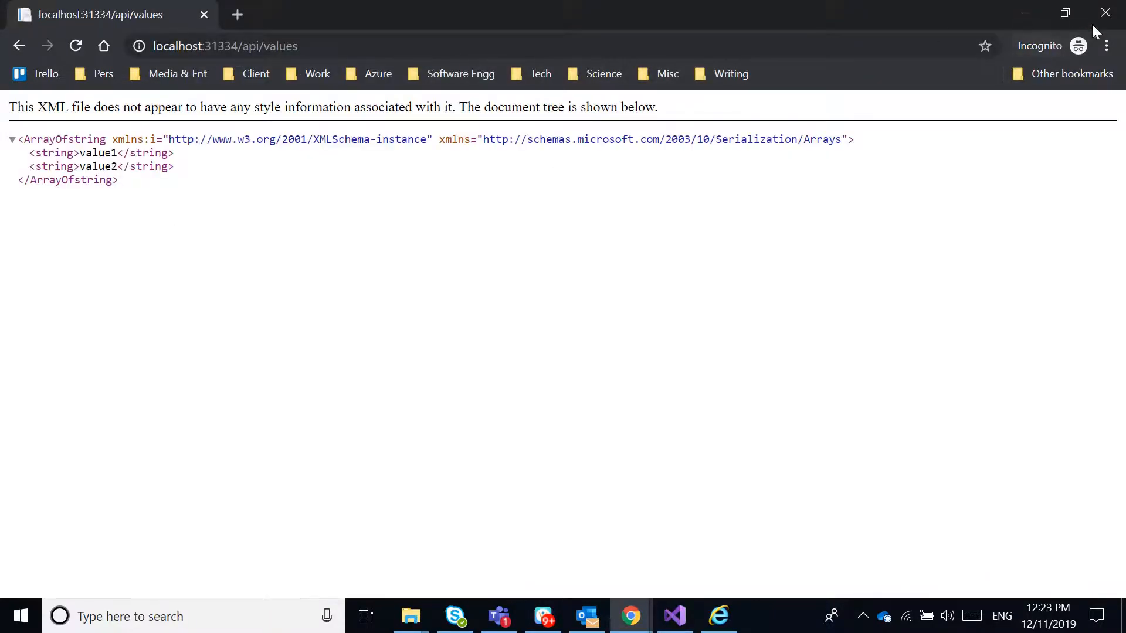
left_click(1105, 13)
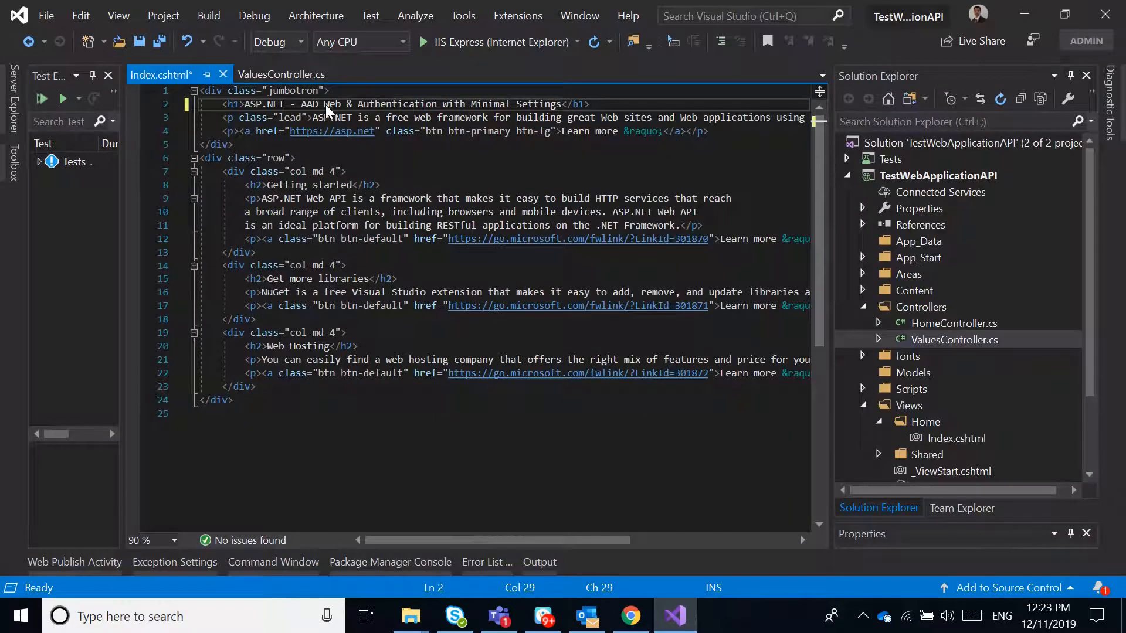
Insert "Web & API" after AAD in the Index.cshtml heading so it reads "ASP.NET - AAD Web & API Authentication with Minimal Settings".
left_click(326, 105)
type("Web & API")
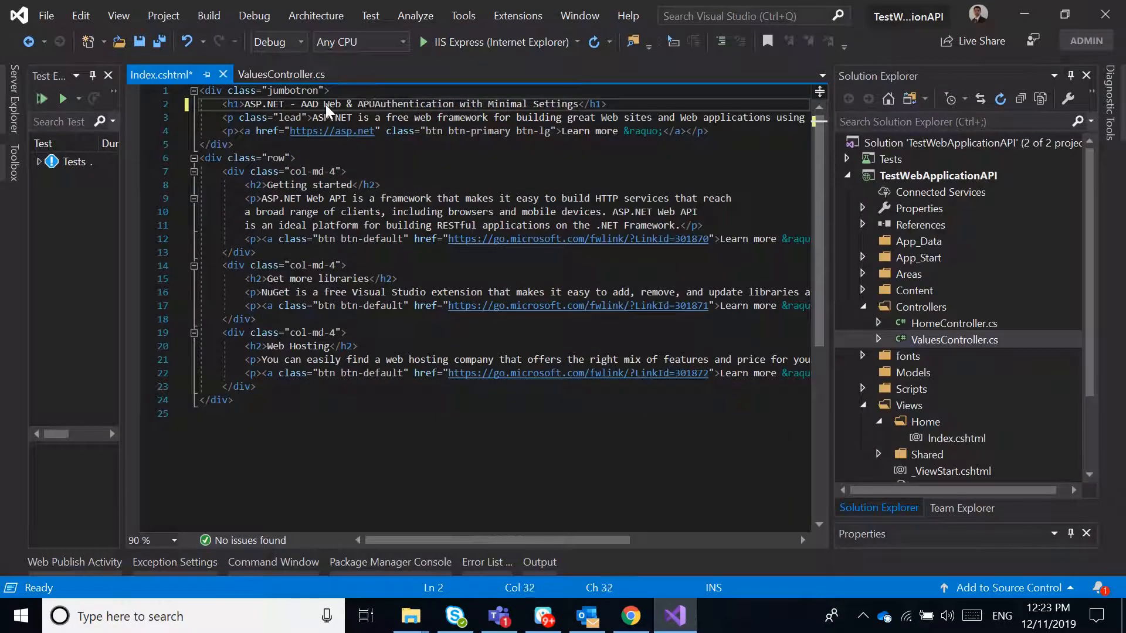
left_click(364, 171)
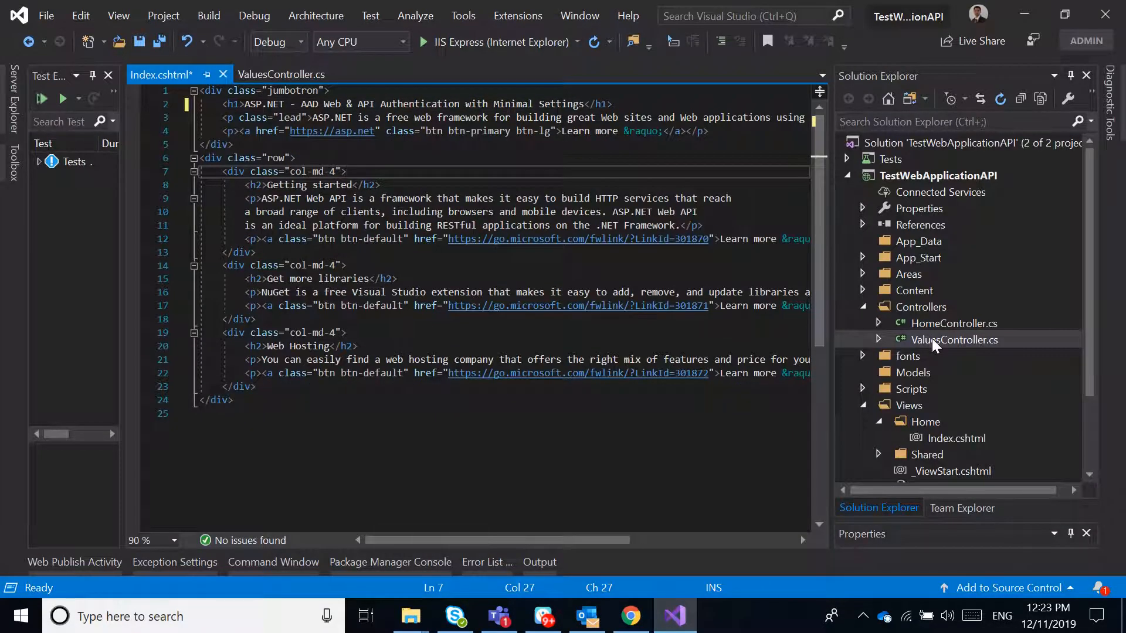
Open ValuesController.cs and change the return type of the parameterless Get() method to string.
double_click(931, 339)
left_click(569, 358)
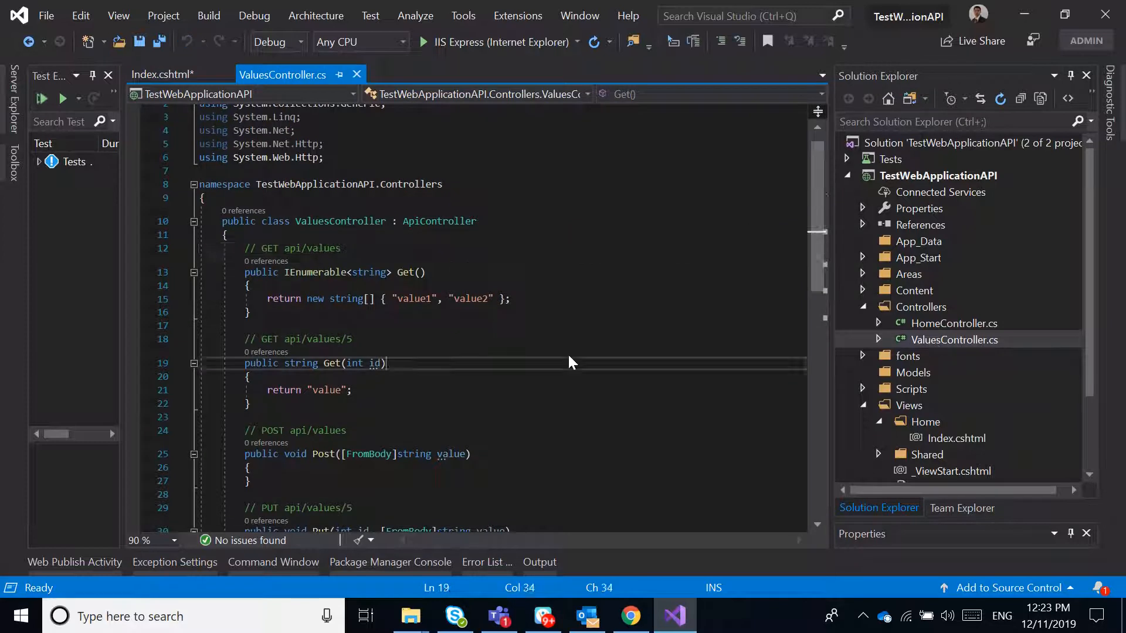
double_click(312, 273)
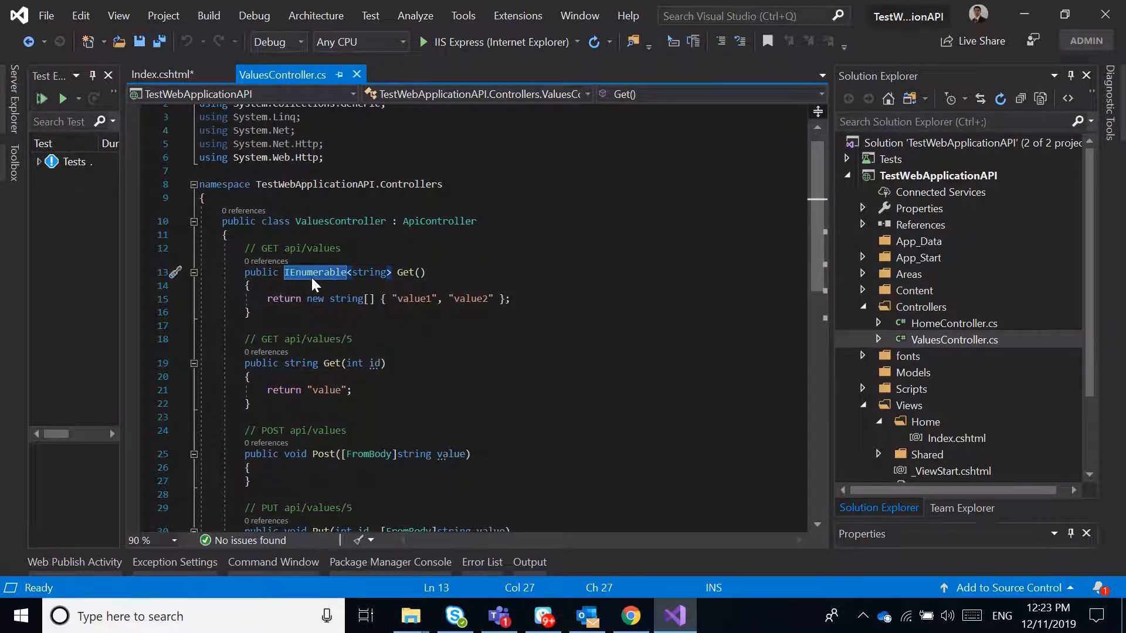
key("Delete")
key("Delete")
key("ctrl+Right")
key("ctrl+Right")
key("Left")
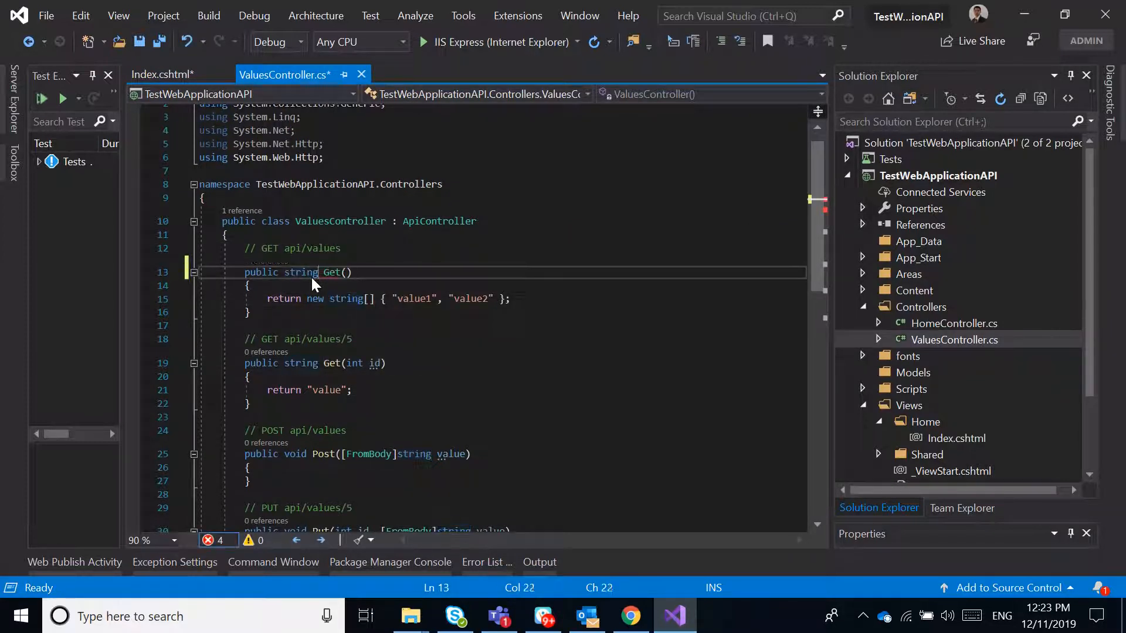
key("BackSpace")
Replace the start of the string array returned by Get() with an interpolated string beginning "Server time".
key("Down")
key("Down")
key("ctrl+Left")
key("shift+End")
key("shift+Left")
key("shift+Left")
key("shift+Left")
key("shift+Left")
key("shift+Left")
key("shift+Left")
key("shift+Left")
key("shift+Left")
key("shift+Left")
key("shift+Left")
key("shift+Left")
key("shift+Left")
key("shift+Left")
key("shift+Left")
key("shift+Left")
key("shift+Left")
key("shift+Left")
key("shift+Left")
key("shift+Left")
key("shift+Left")
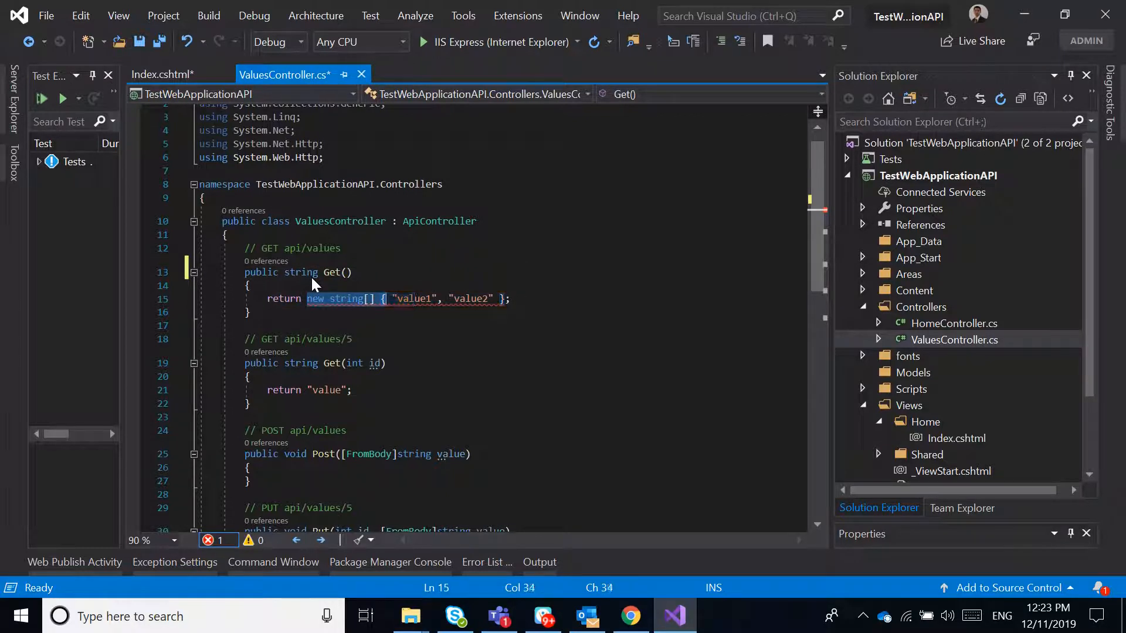
type("$\"Server time")
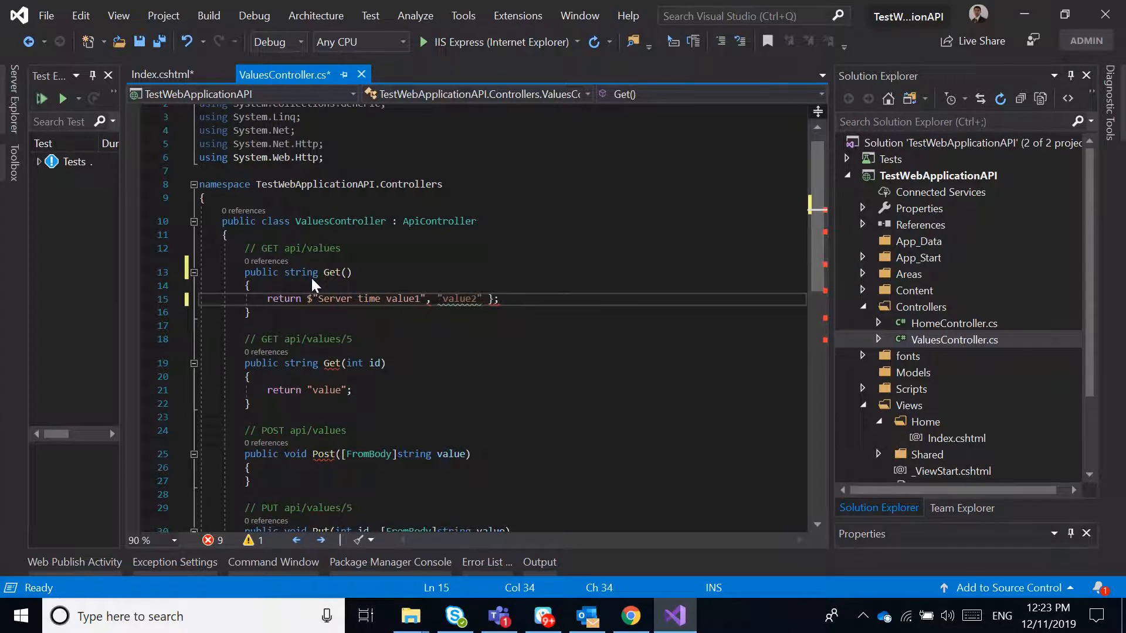
Run the application in IIS Express and open localhost:31334/api/values in the Chrome incognito window.
left_click(473, 41)
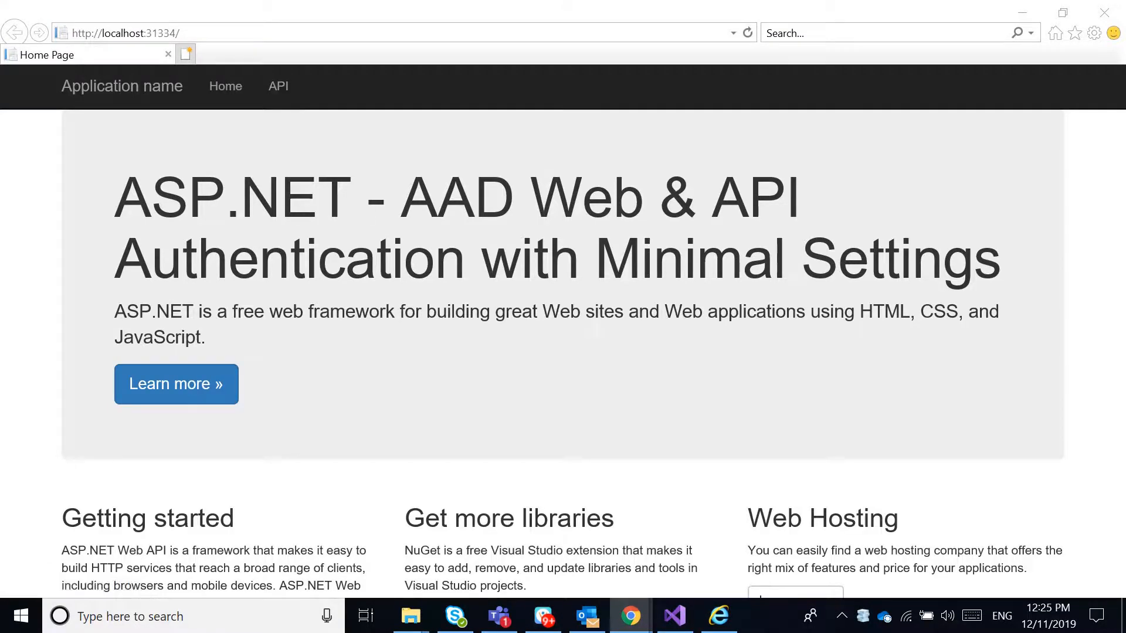
left_click(445, 33)
key("ctrl+c")
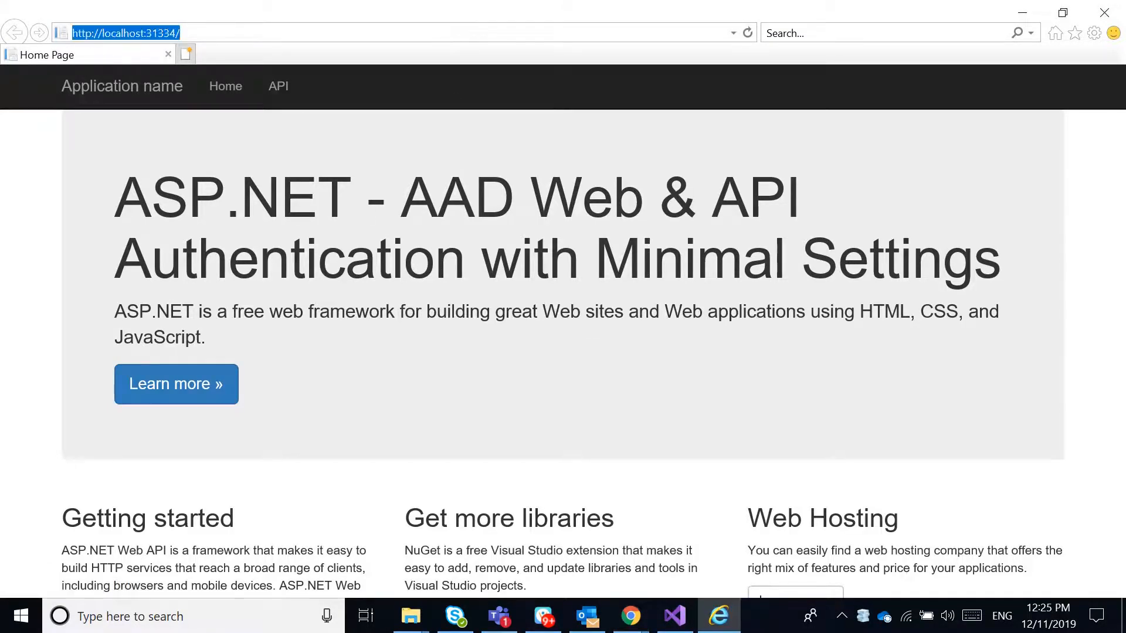
key("alt+Tab")
key("ctrl+v")
key("Return")
type("/ap")
type("i/values")
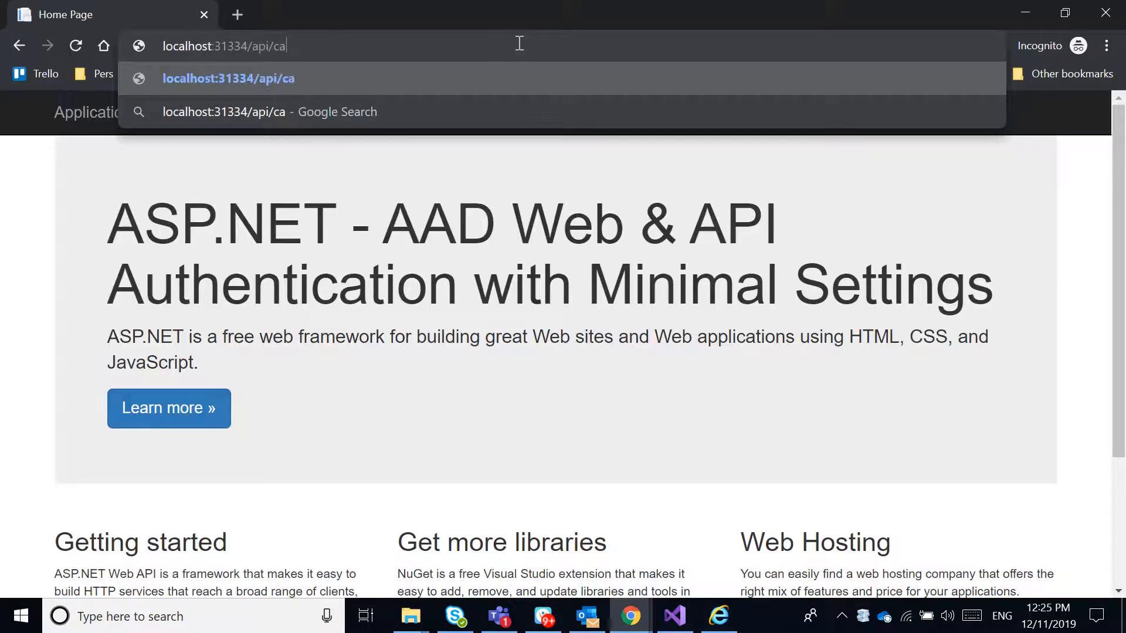
key("Return")
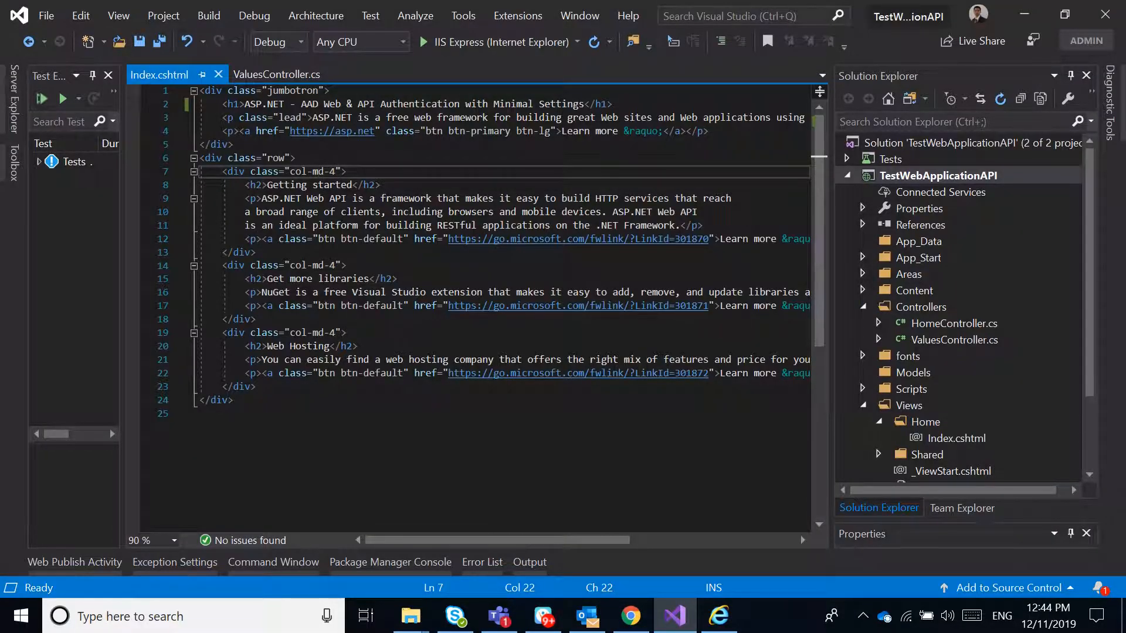
Publish the TestWebApplicationAPI project to Azure with the AADAPPnAPI - Web Deploy profile.
right_click(911, 175)
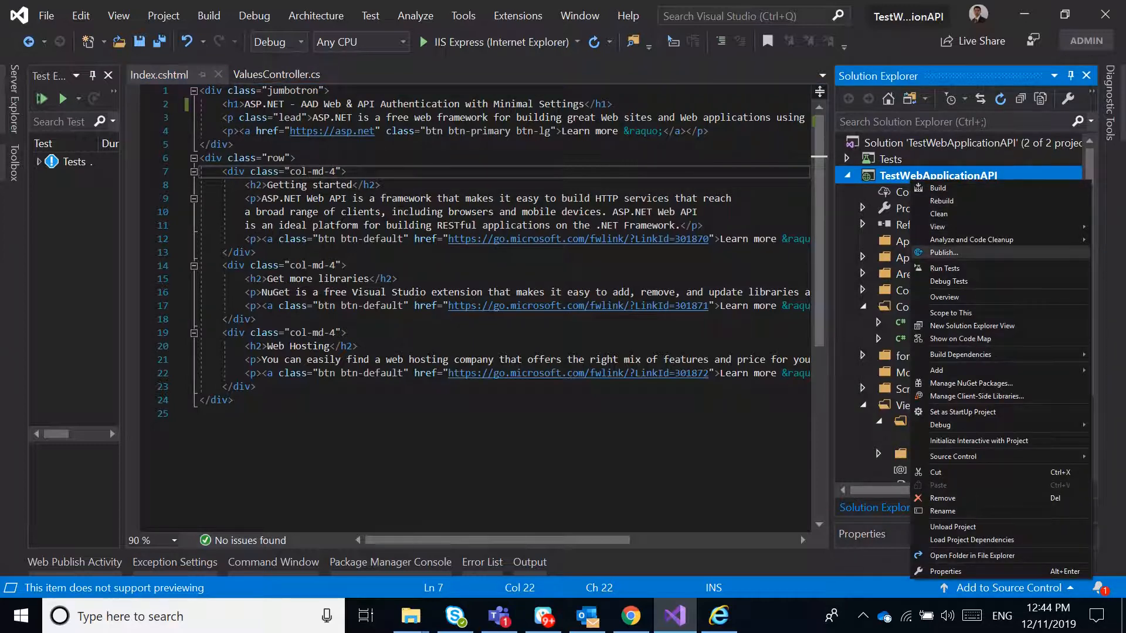
left_click(944, 252)
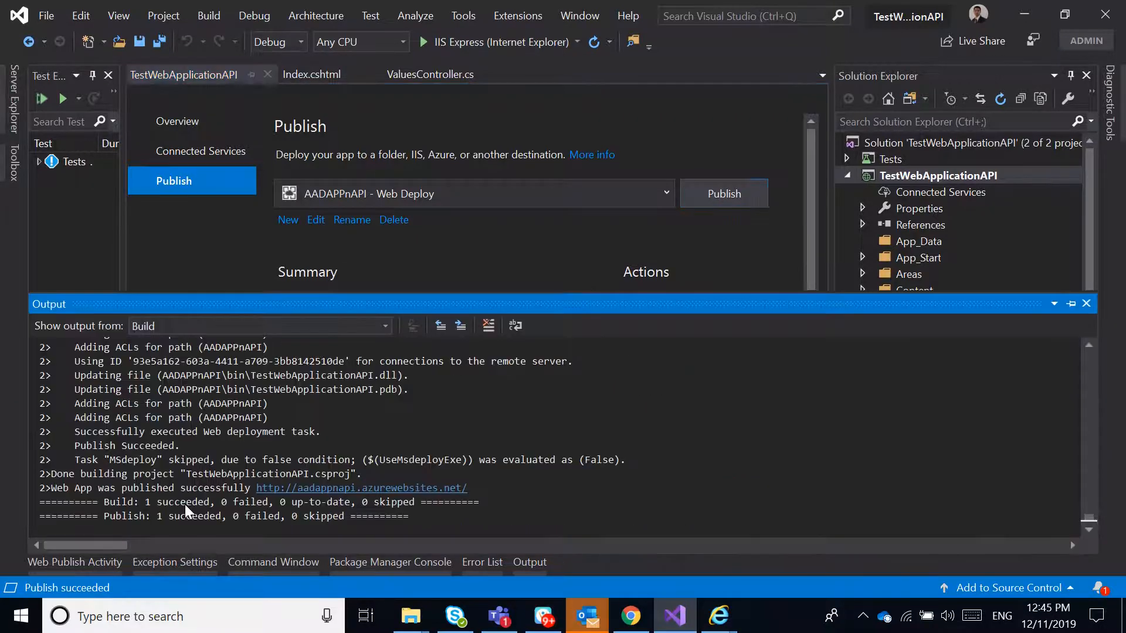
Check the published site aadappnapi.azurewebsites.net in Chrome by examining its home page heading and opening its /api/values endpoint.
left_click_drag(256, 488, 466, 488)
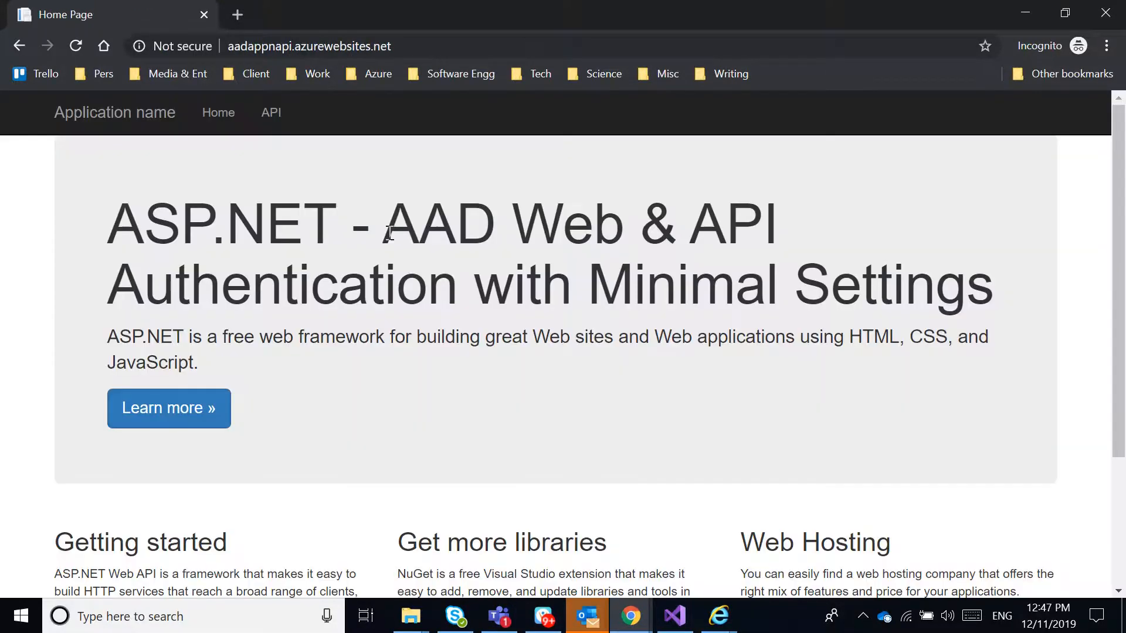
left_click_drag(390, 232, 764, 291)
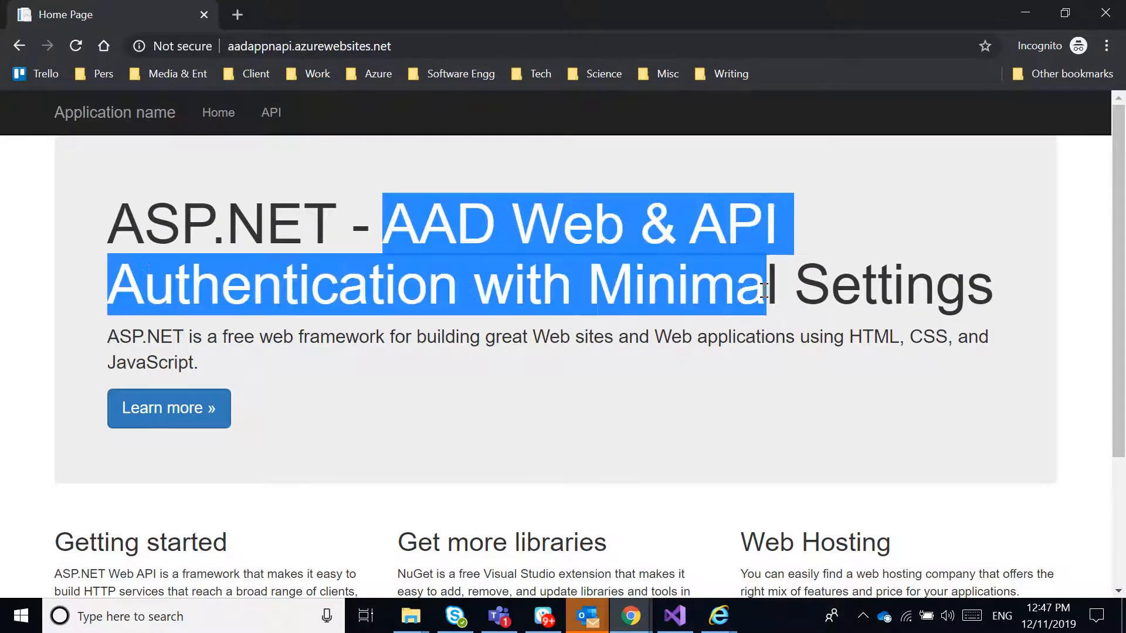
left_click(452, 45)
type("/api/values")
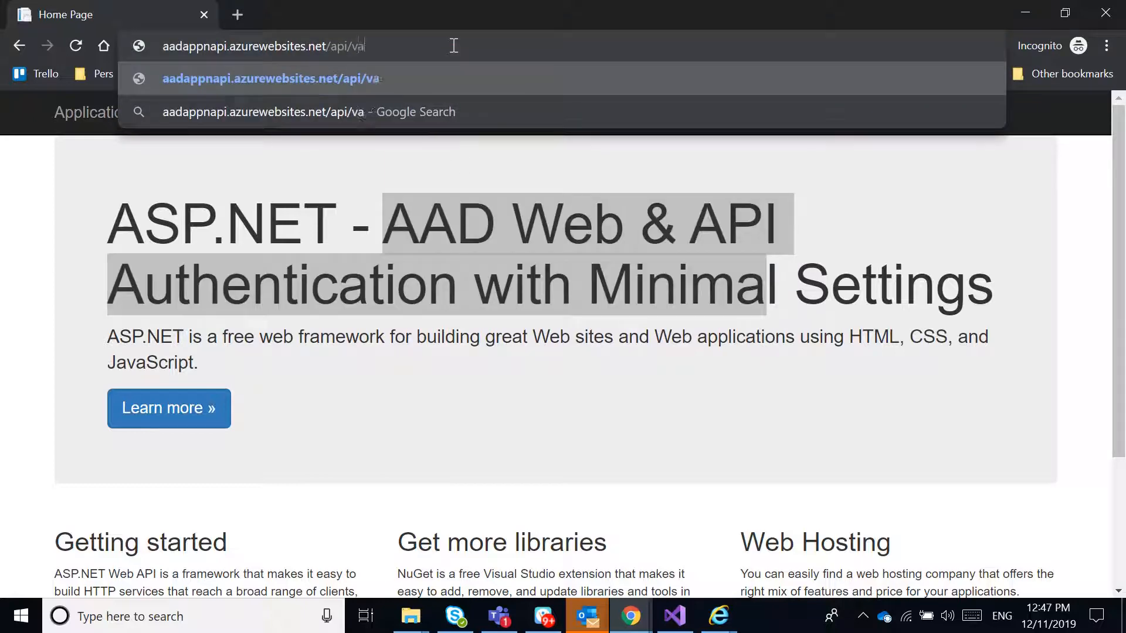
key("Return")
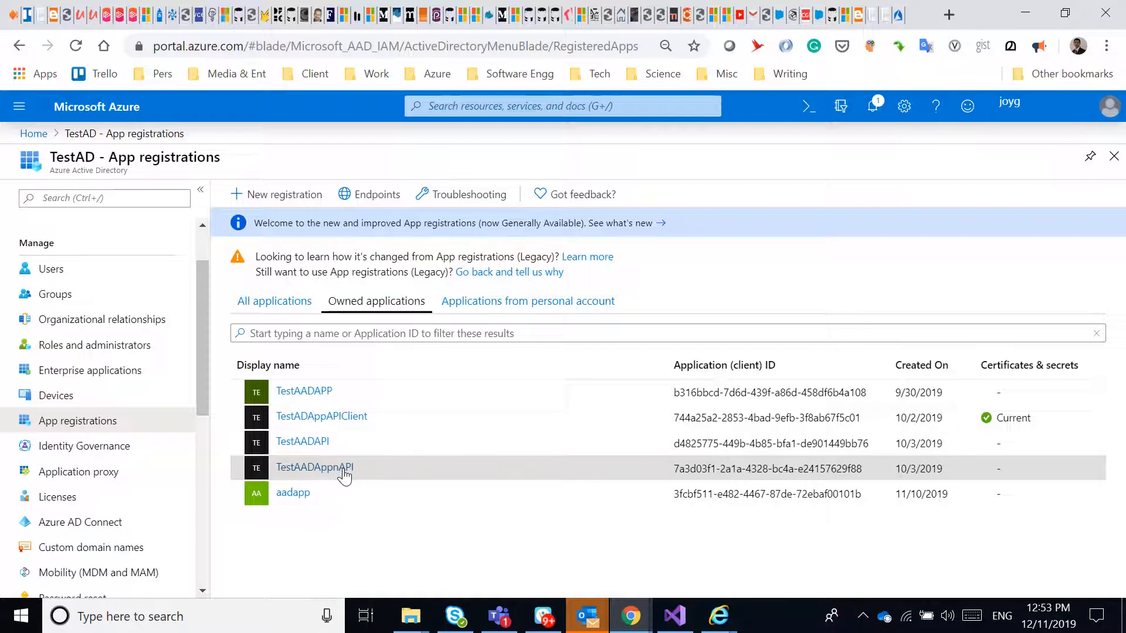
Open the TestAADAppnAPI registration in the Azure portal and examine its client ID, redirect URI and authentication settings.
left_click(345, 475)
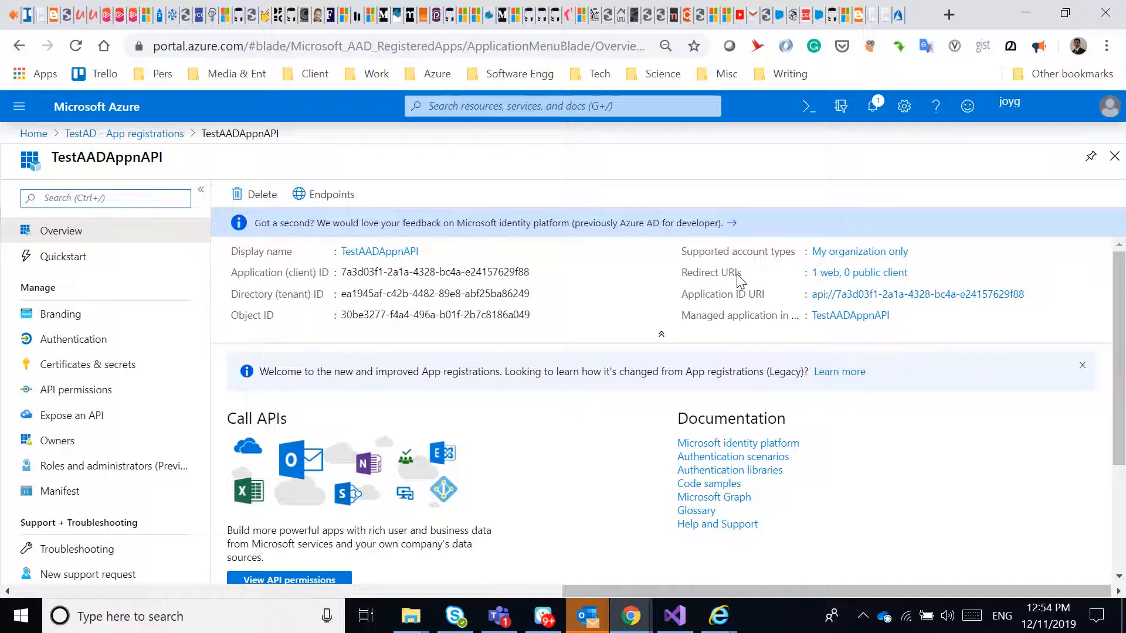
left_click(824, 273)
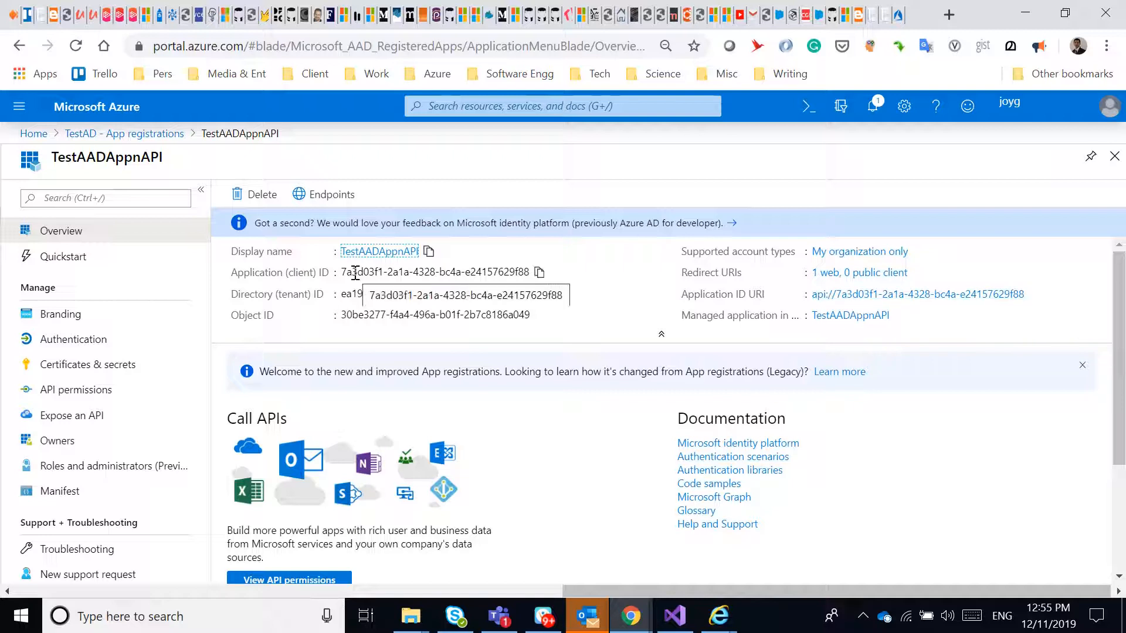
double_click(370, 274)
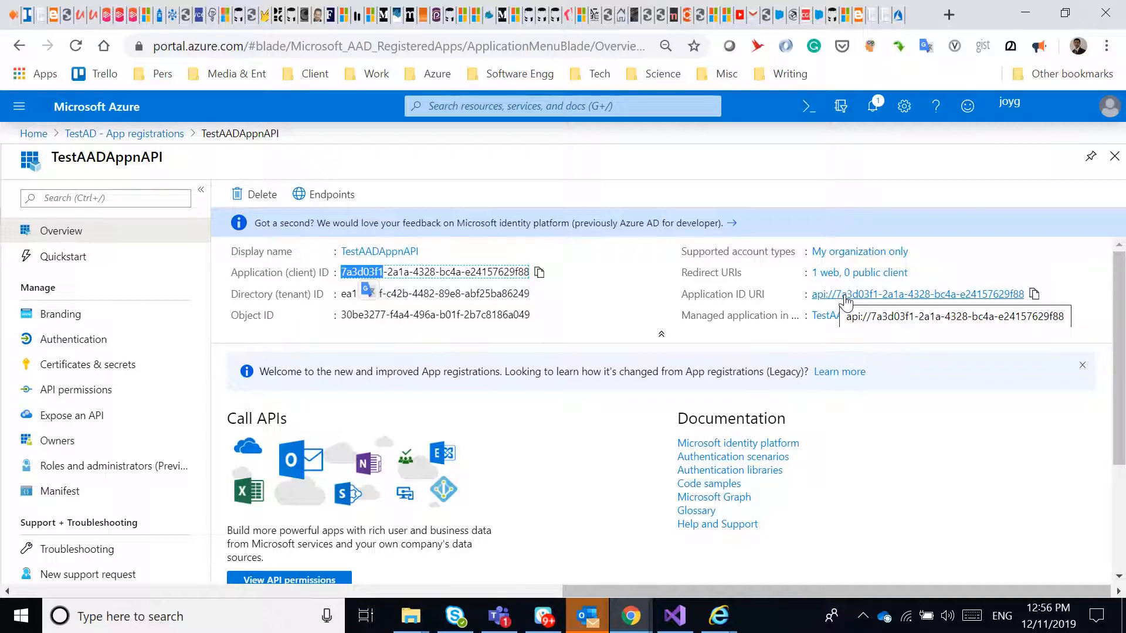
left_click(76, 342)
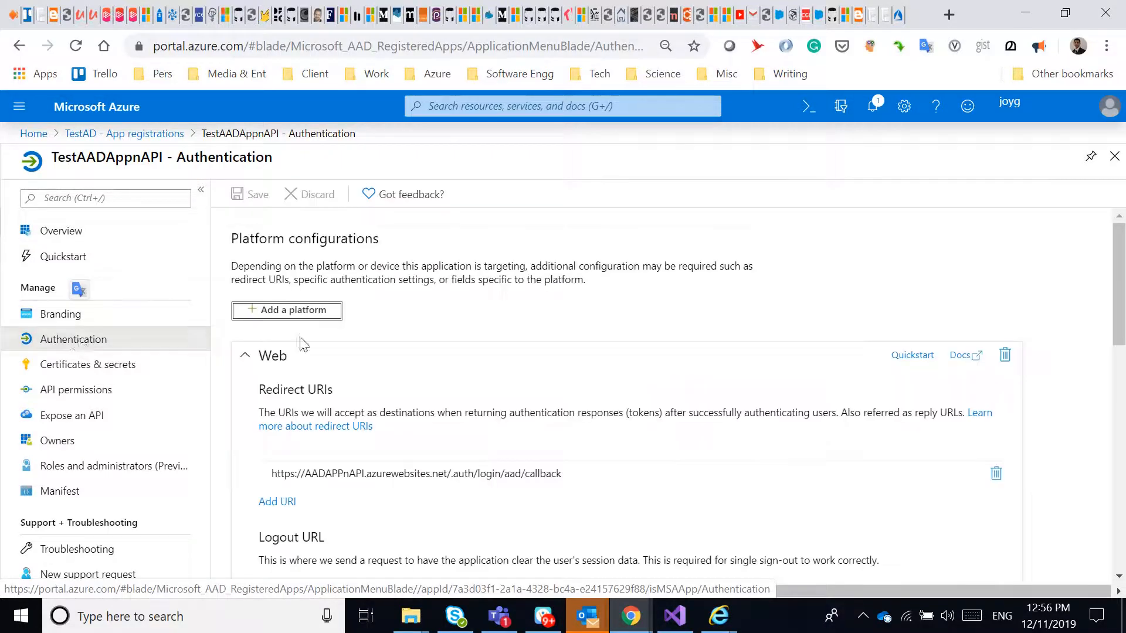
scroll(558, 321, "down", 3)
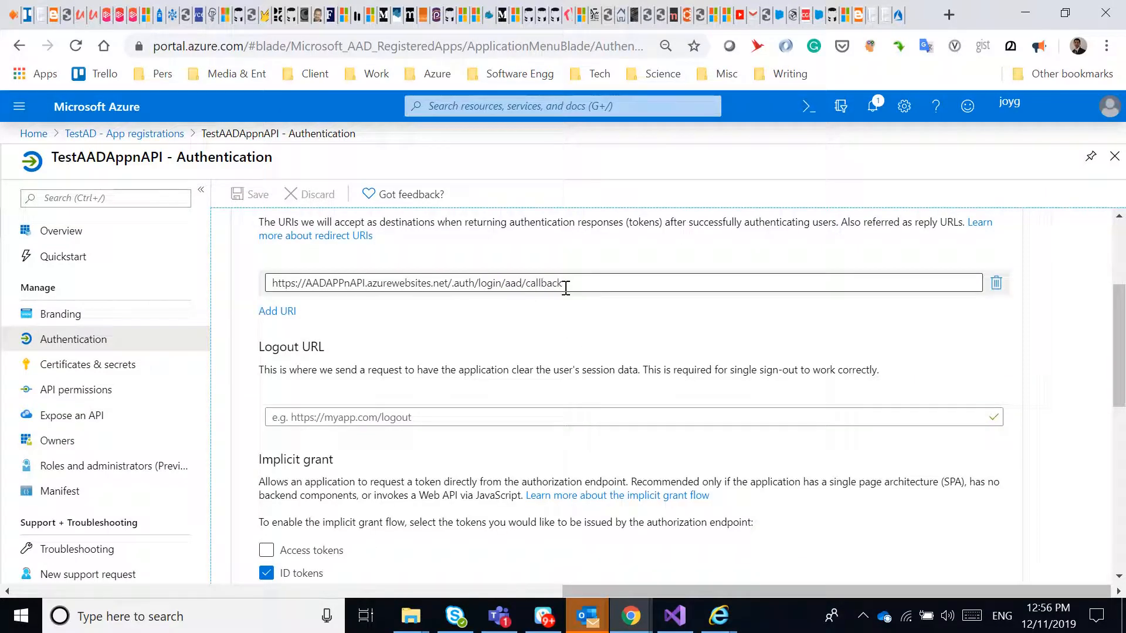
scroll(566, 289, "down", 5)
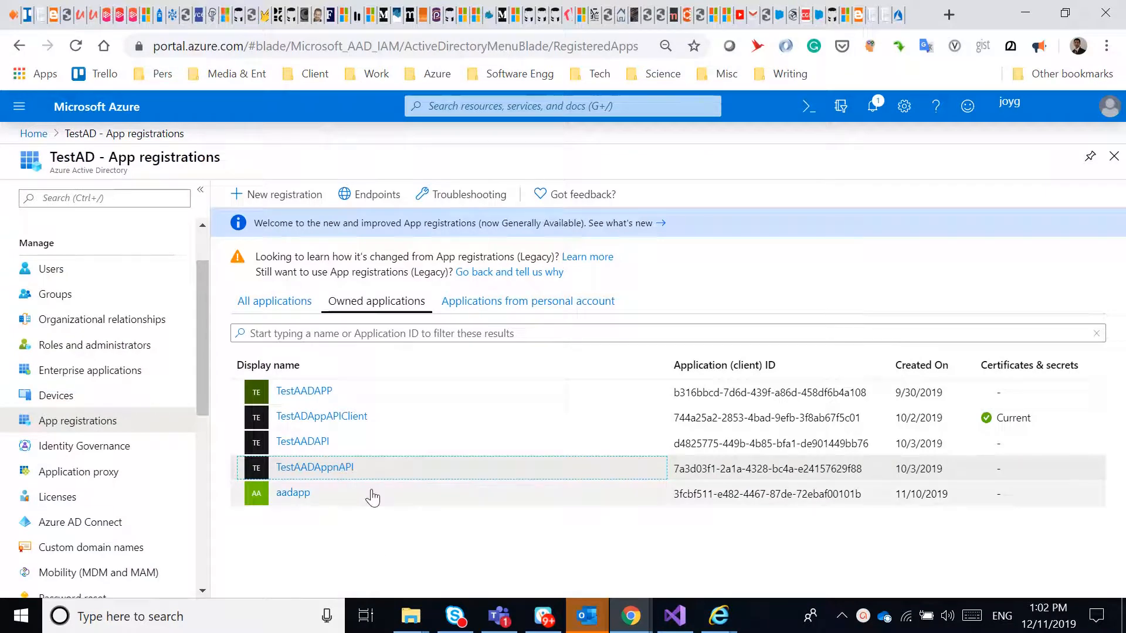
Open the TestADAppAPIClient app registration and examine its application (client) ID and directory (tenant) ID.
left_click(345, 418)
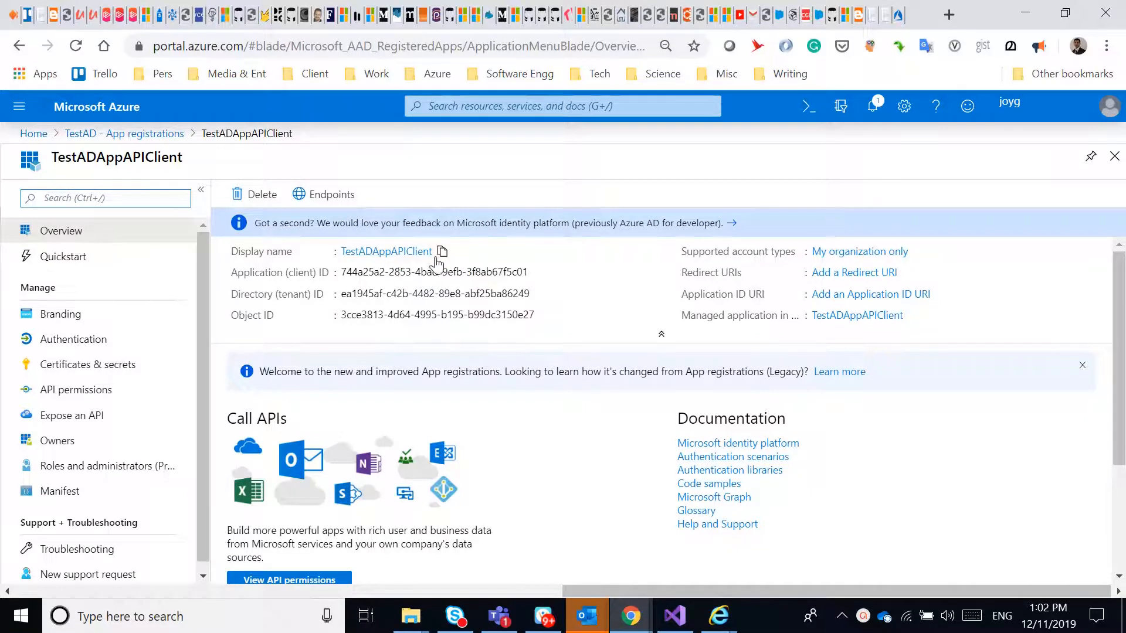
double_click(359, 273)
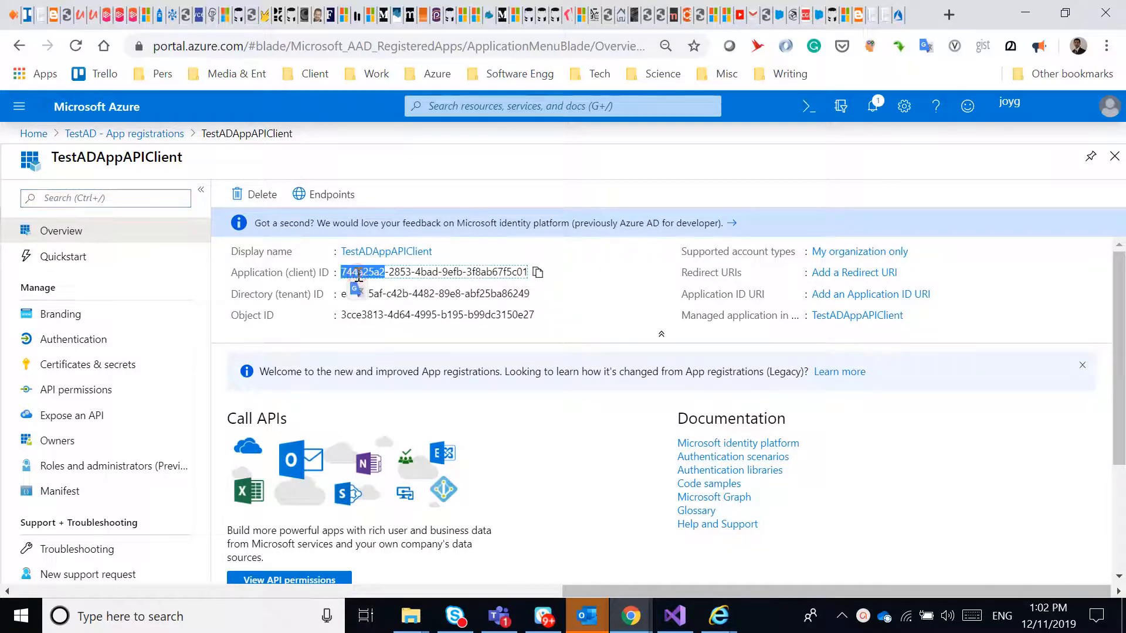
double_click(367, 293)
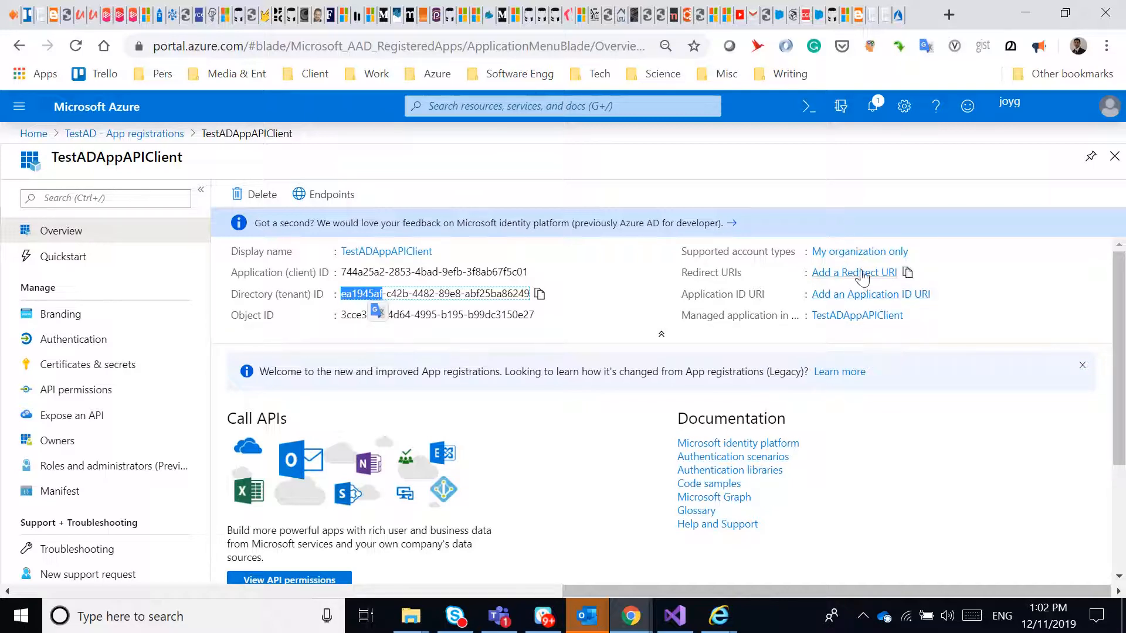
Review the authentication, certificates and secrets, exposed API, owners and manifest settings of TestADAppAPIClient.
left_click(85, 341)
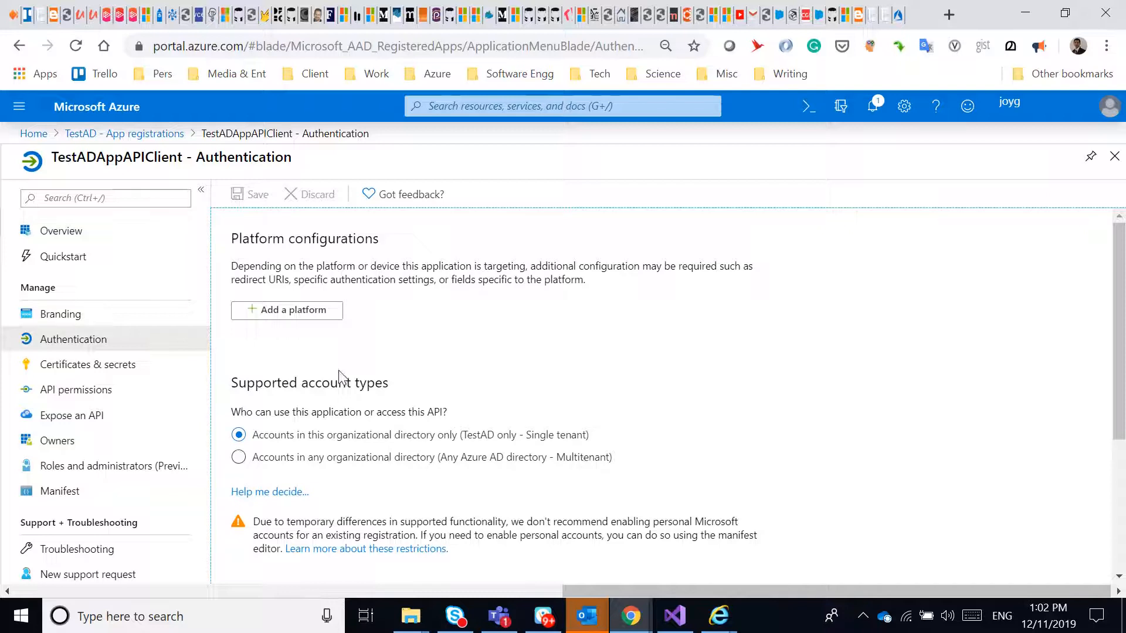
left_click(115, 370)
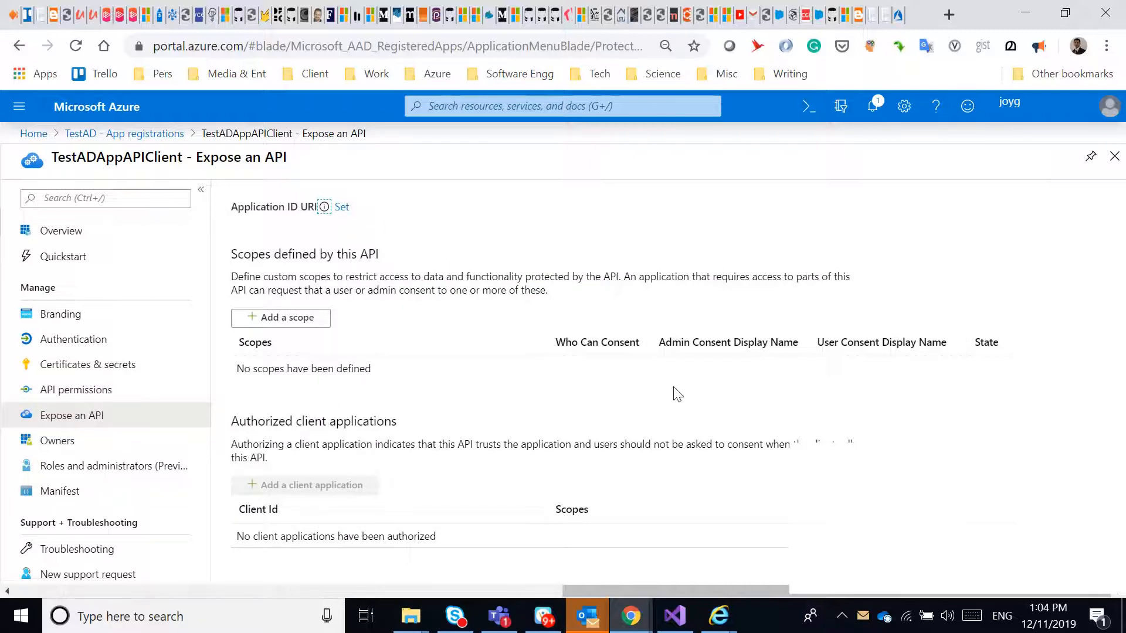
left_click(57, 440)
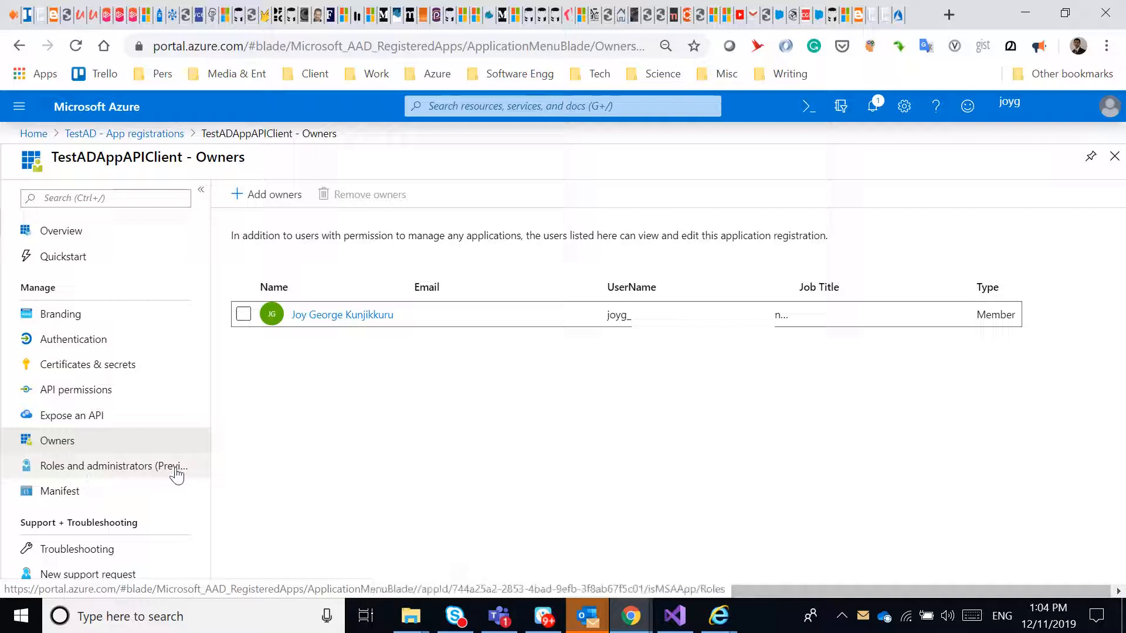
left_click(93, 497)
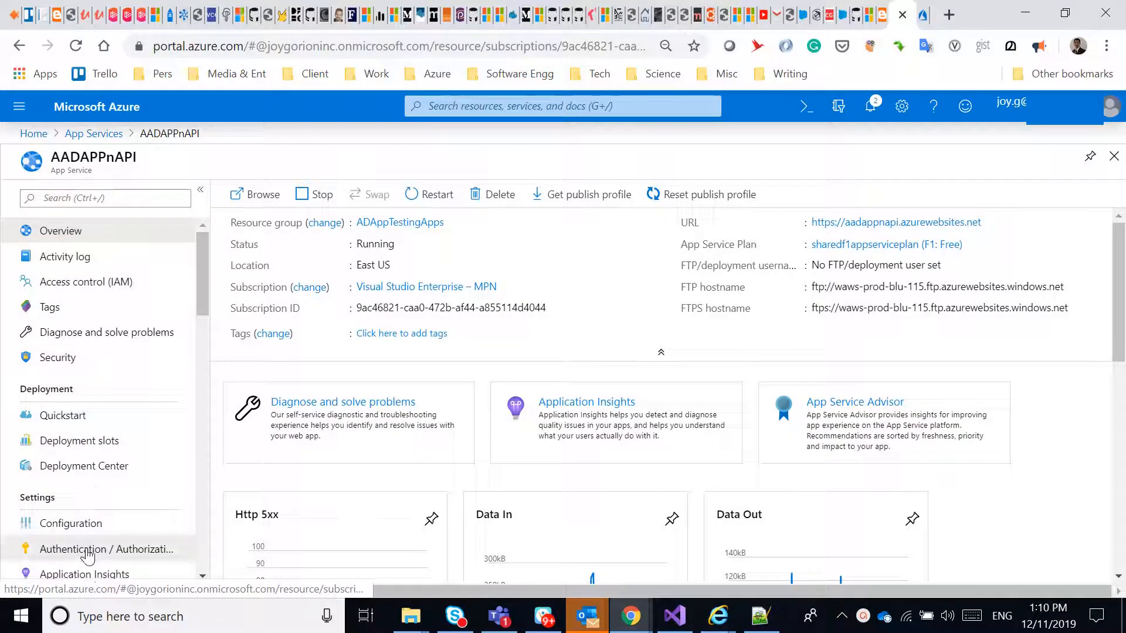
Turn on App Service Authentication for AADAPPnAPI and set unauthenticated requests to Log in with Azure Active Directory.
left_click(87, 550)
left_click(306, 311)
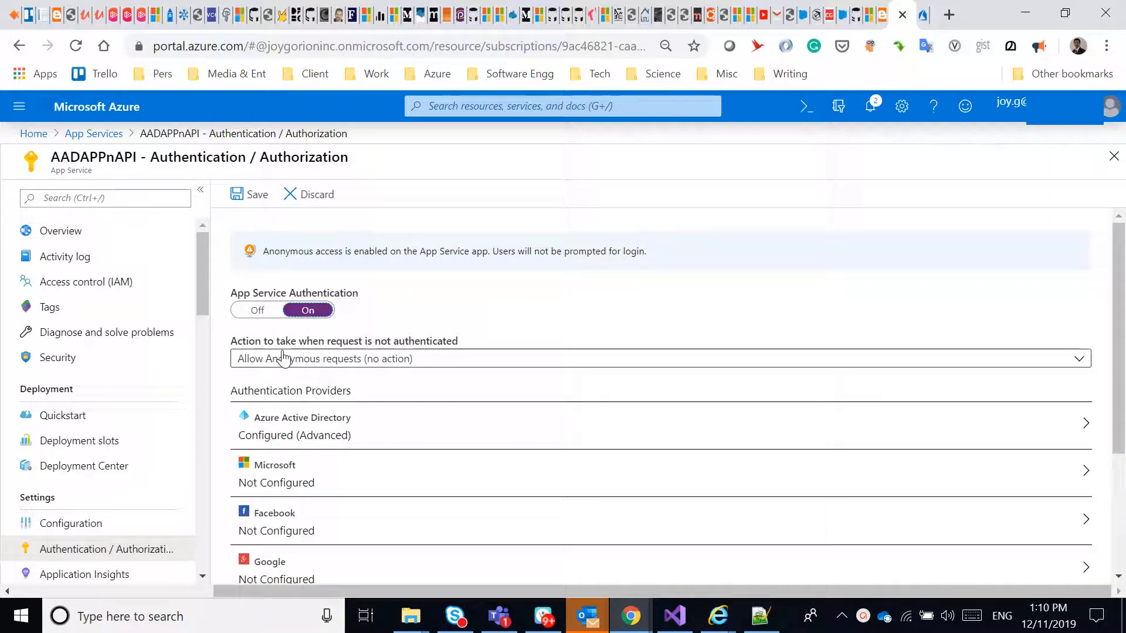
left_click(285, 363)
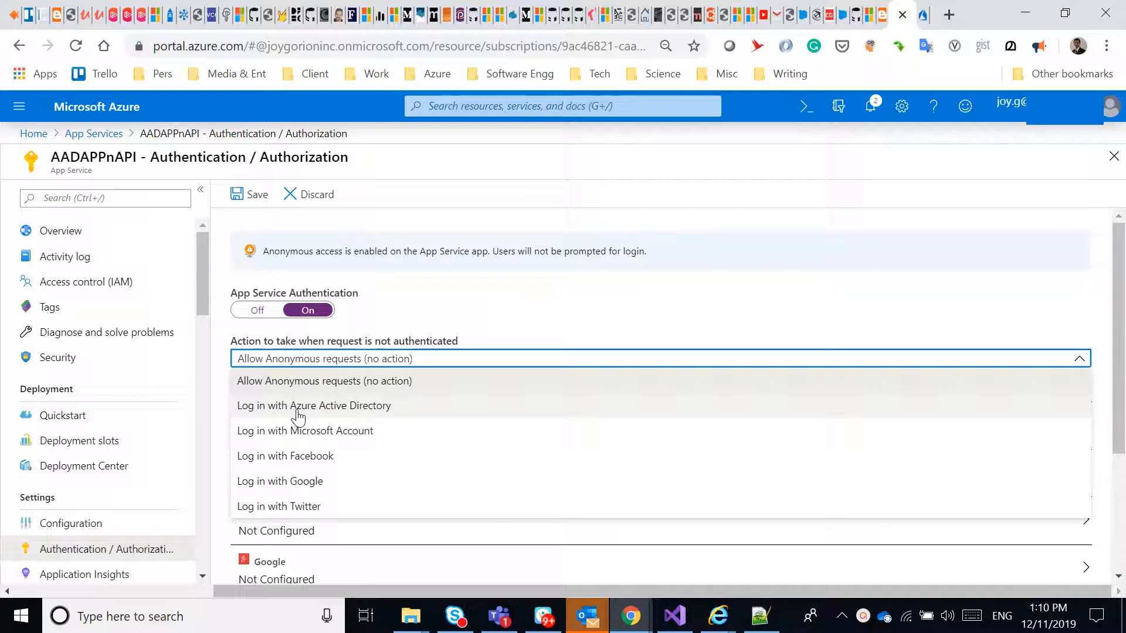
left_click(337, 407)
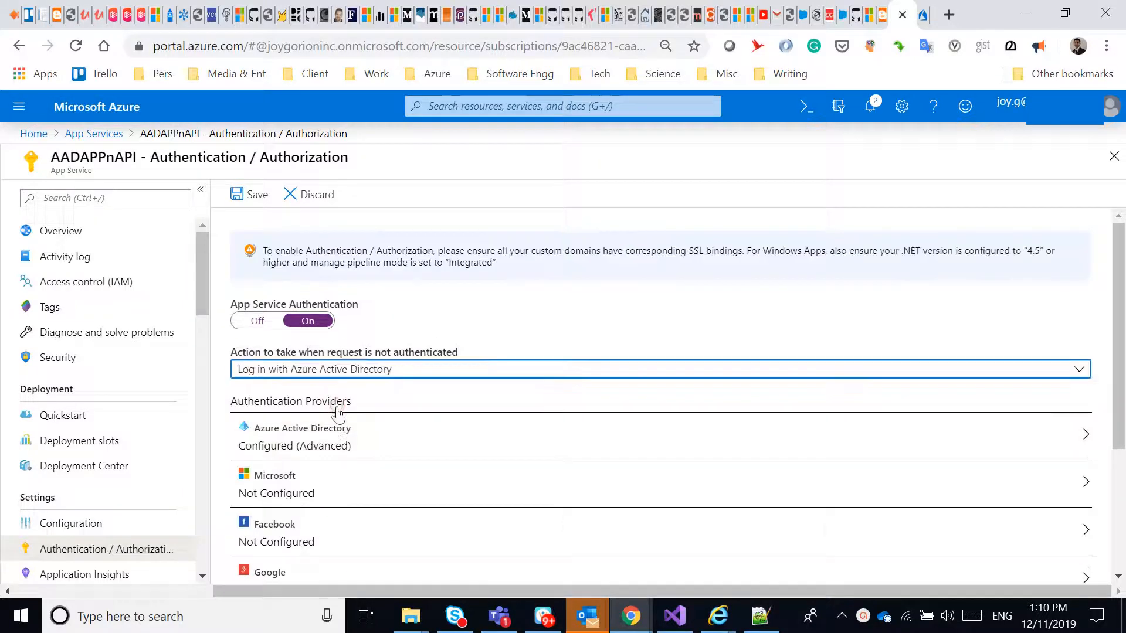
Review the Azure Active Directory provider's advanced client ID, issuer URL and allowed token audience, and accept the settings.
left_click(358, 434)
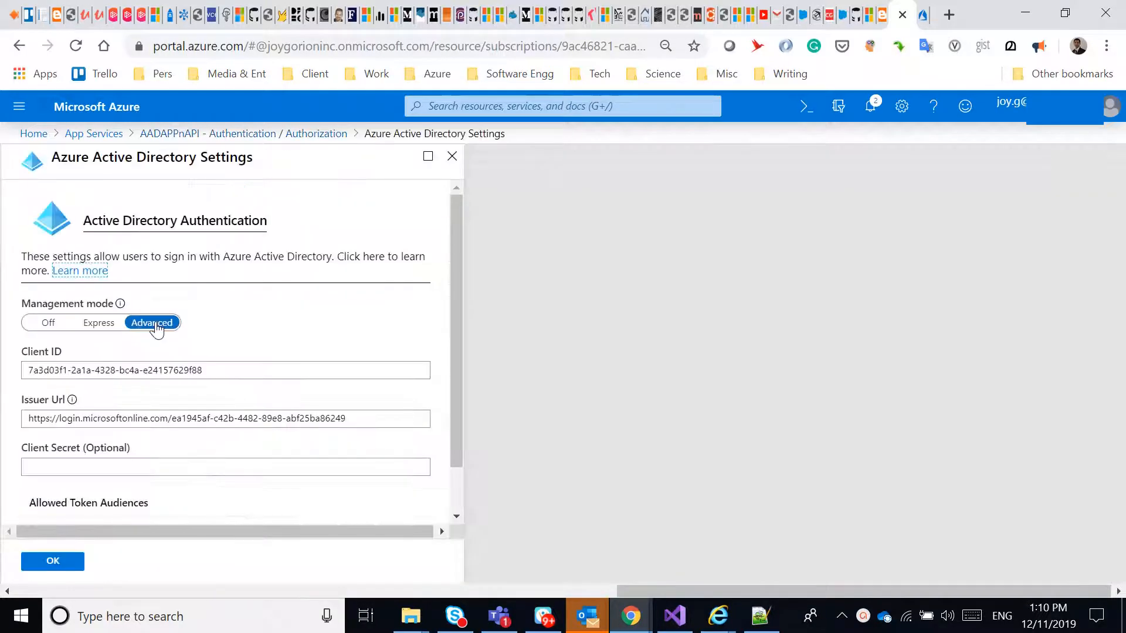
scroll(135, 327, "down", 1)
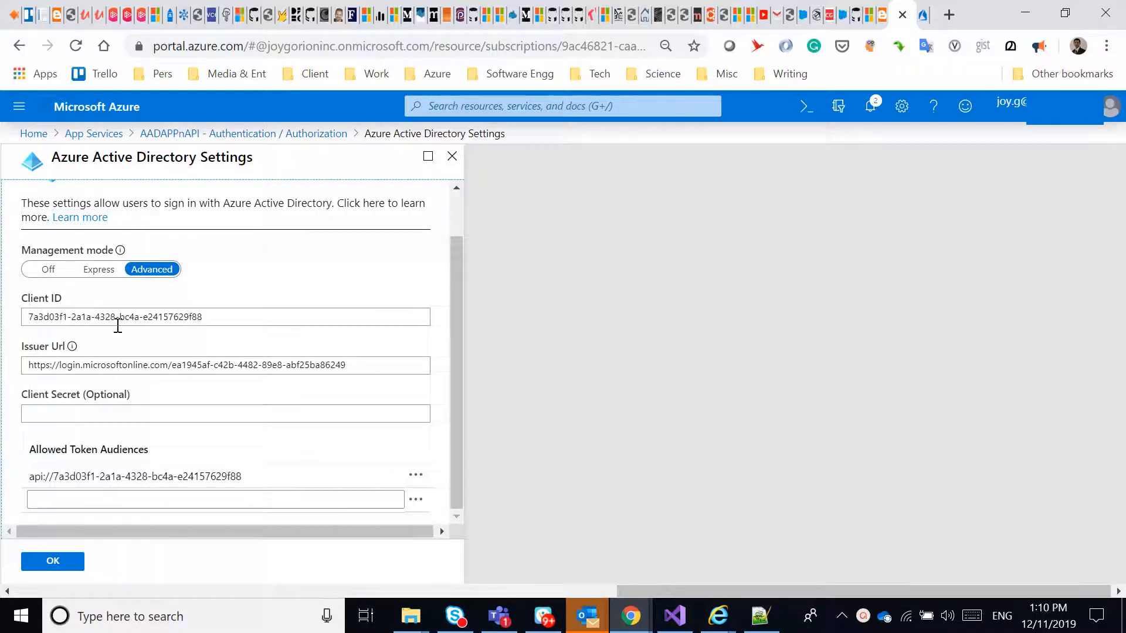
left_click_drag(30, 317, 228, 337)
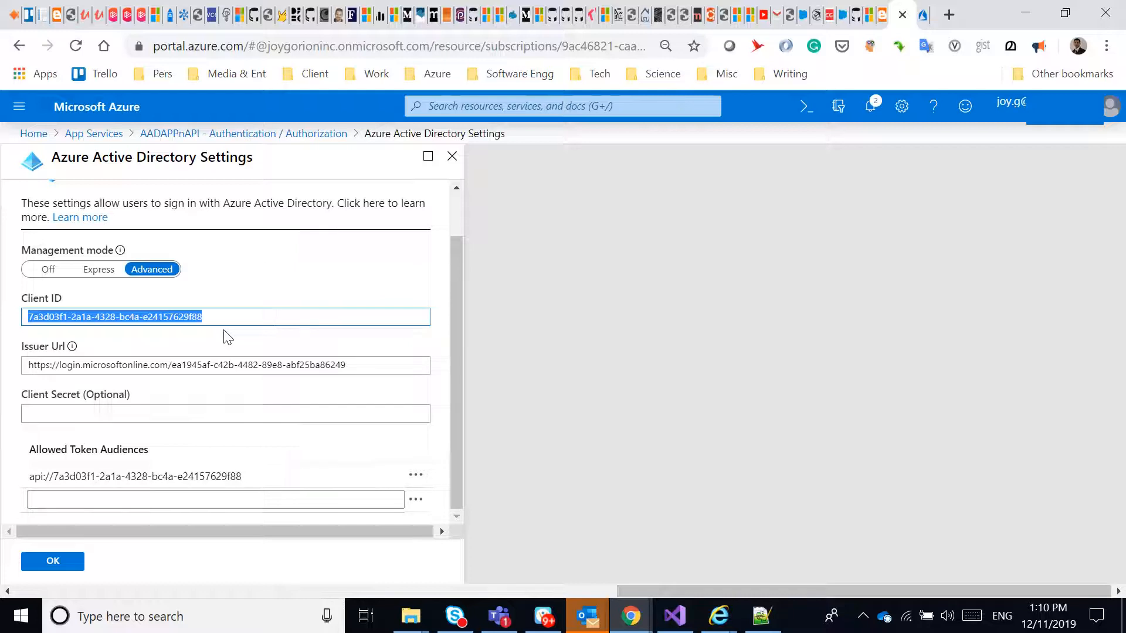
left_click_drag(172, 365, 351, 367)
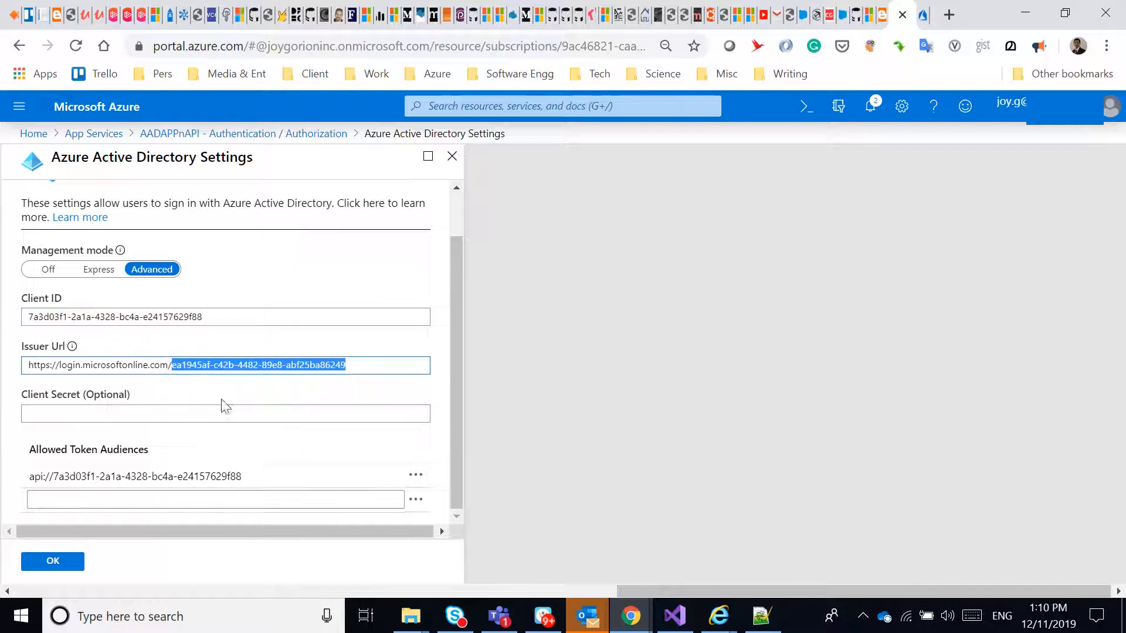
left_click(433, 347)
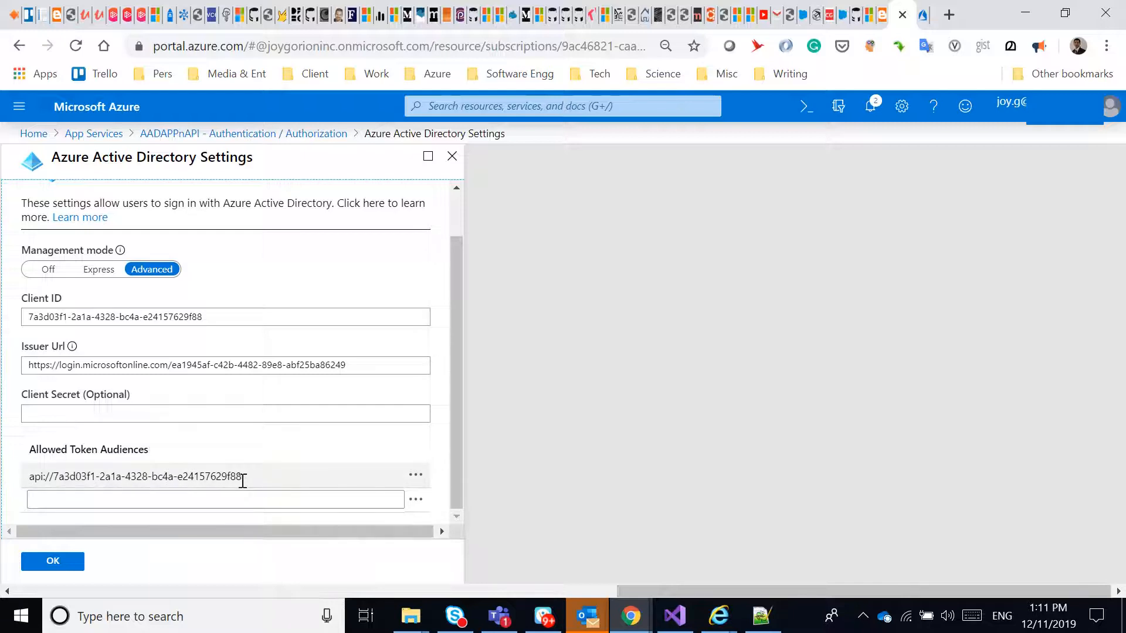
left_click_drag(243, 481, 13, 483)
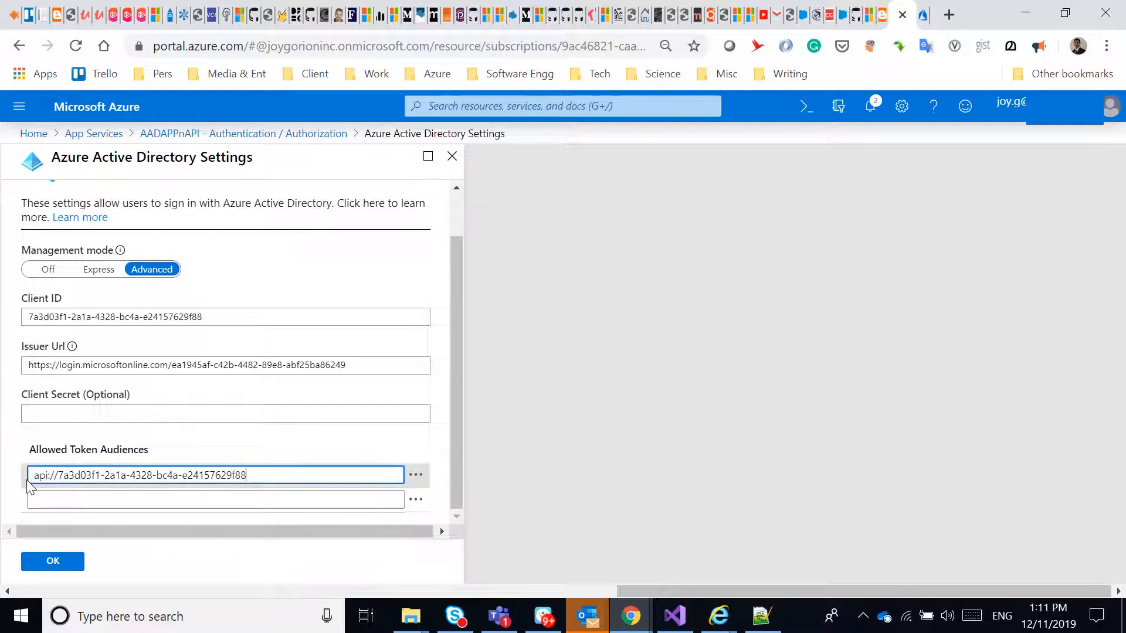
left_click(25, 481)
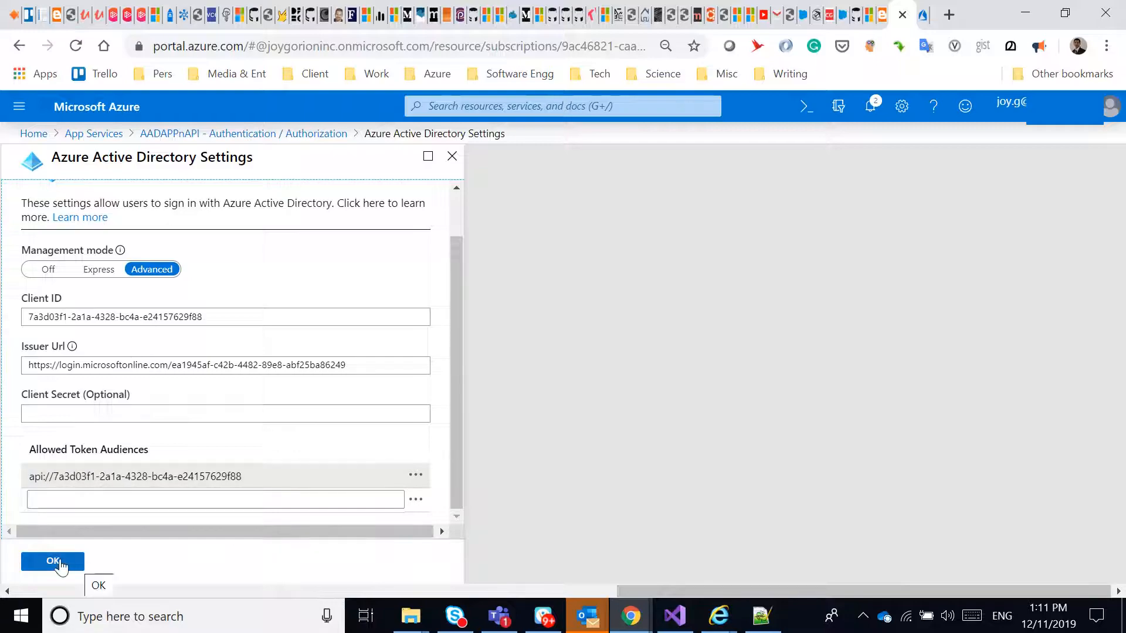
left_click(83, 563)
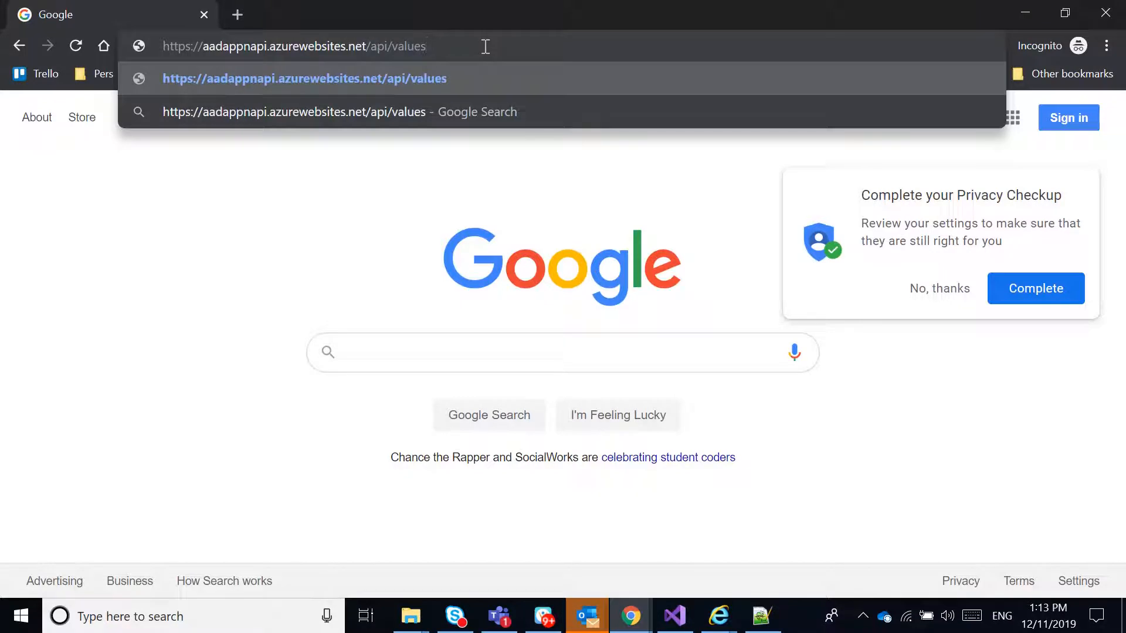
Load the root address of aadappnapi.azurewebsites.net in the incognito window, leaving out the api/values path.
key("BackSpace")
key("BackSpace")
key("BackSpace")
key("BackSpace")
key("BackSpace")
key("BackSpace")
key("BackSpace")
key("BackSpace")
key("BackSpace")
key("BackSpace")
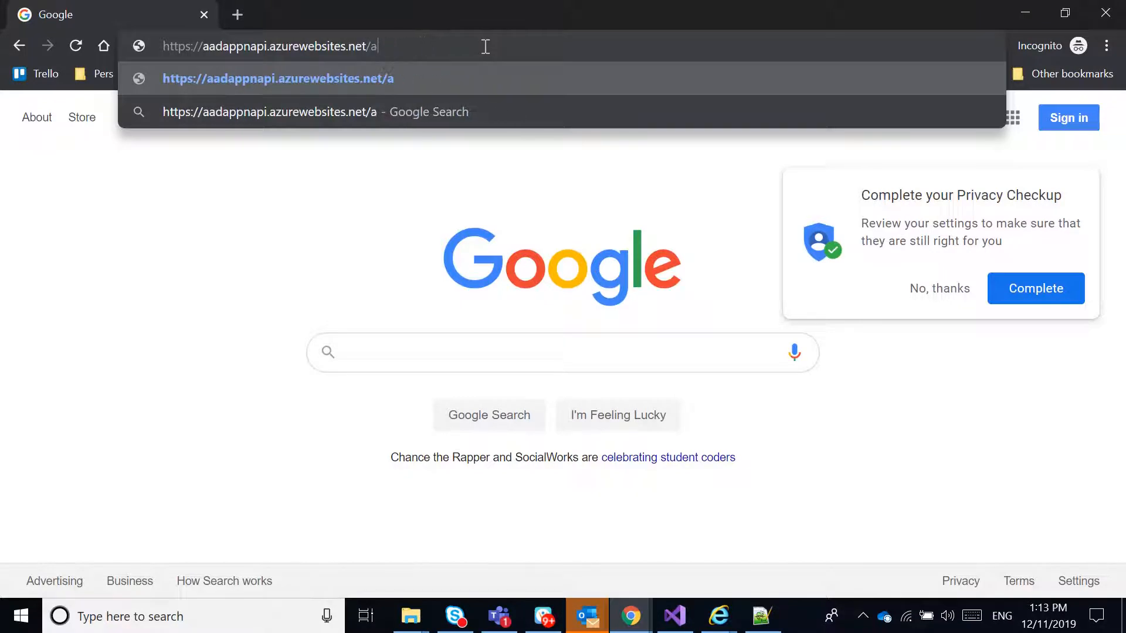
key("Return")
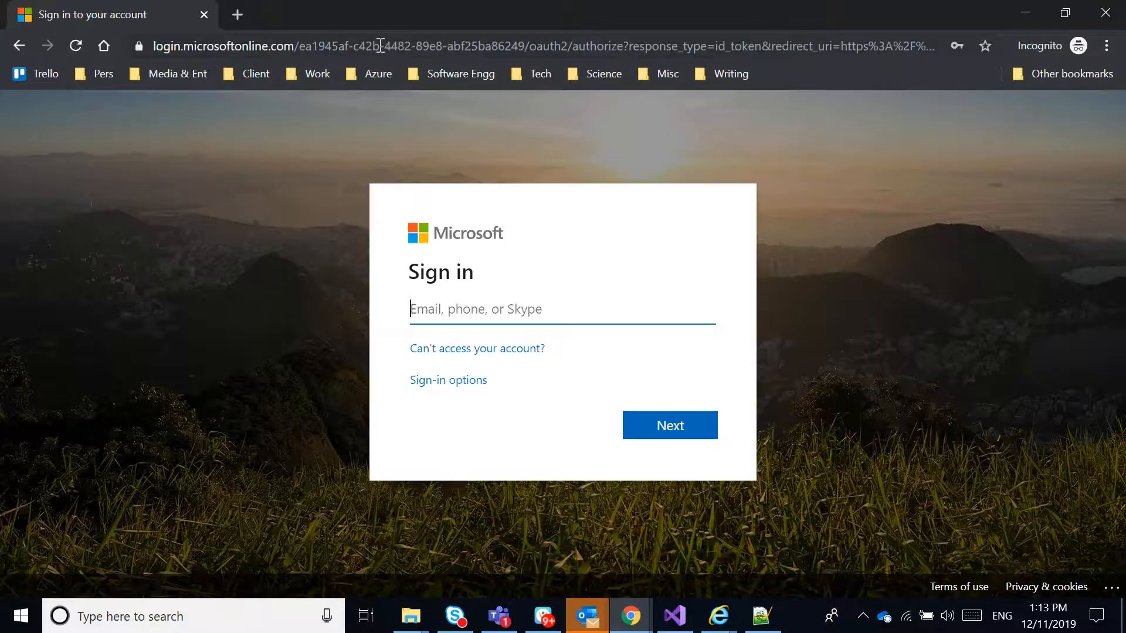
Check the tenant ID in the Microsoft sign-in address and sign in to the site with the account password.
left_click(299, 50)
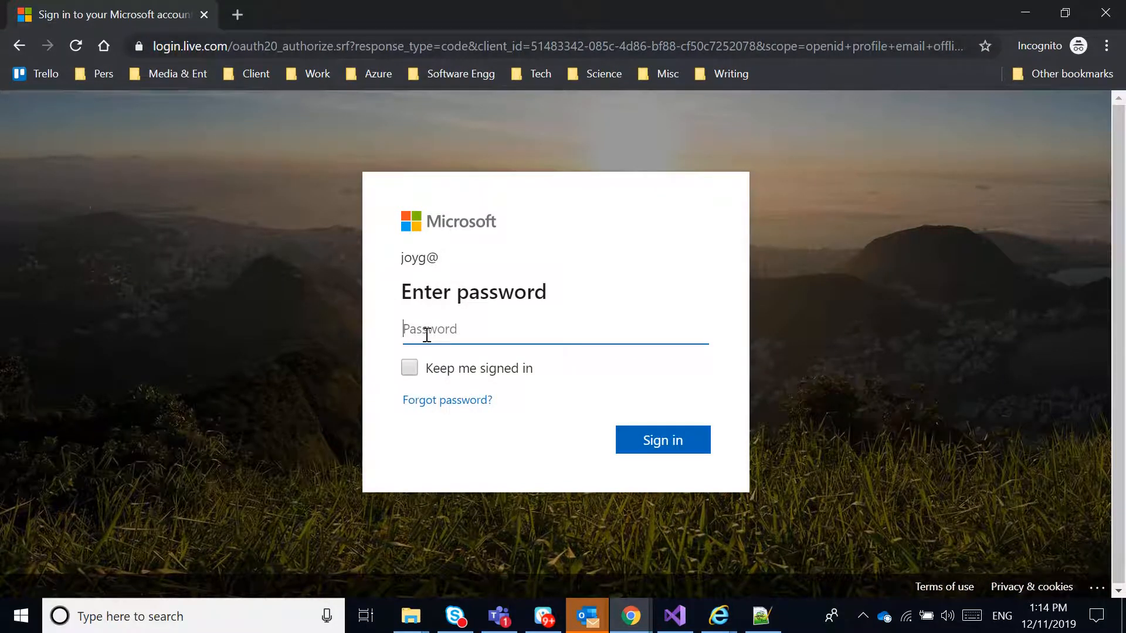
type("*******")
key("Return")
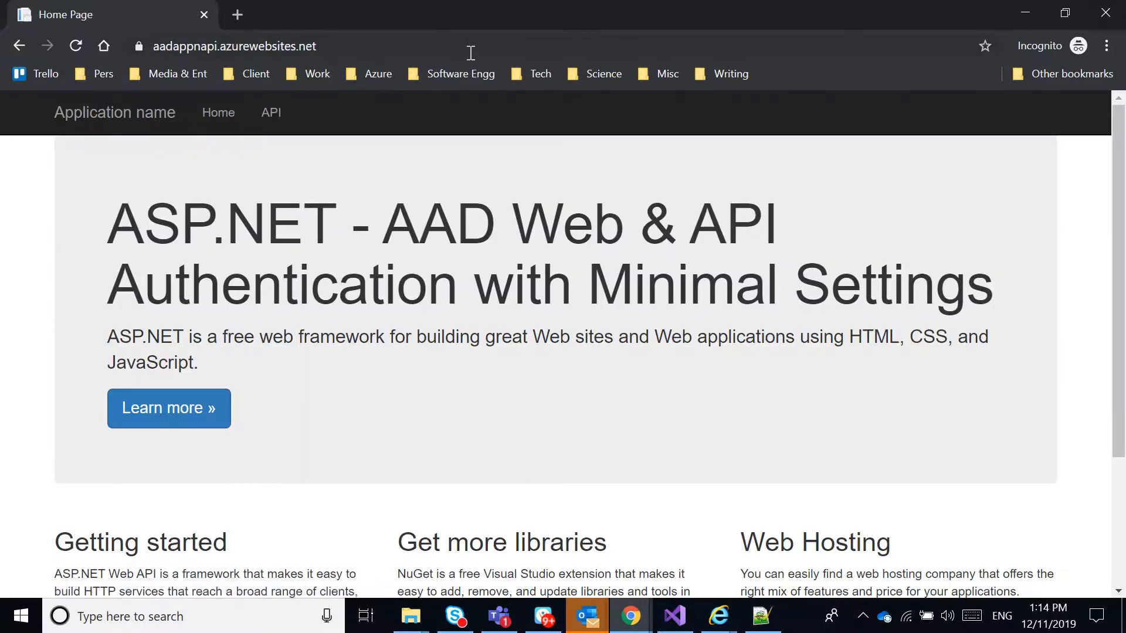
Open the site's /.auth/me endpoint and examine the signed-in account's token claims, including the surname claim.
left_click(395, 48)
type(".auth/me")
key("Return")
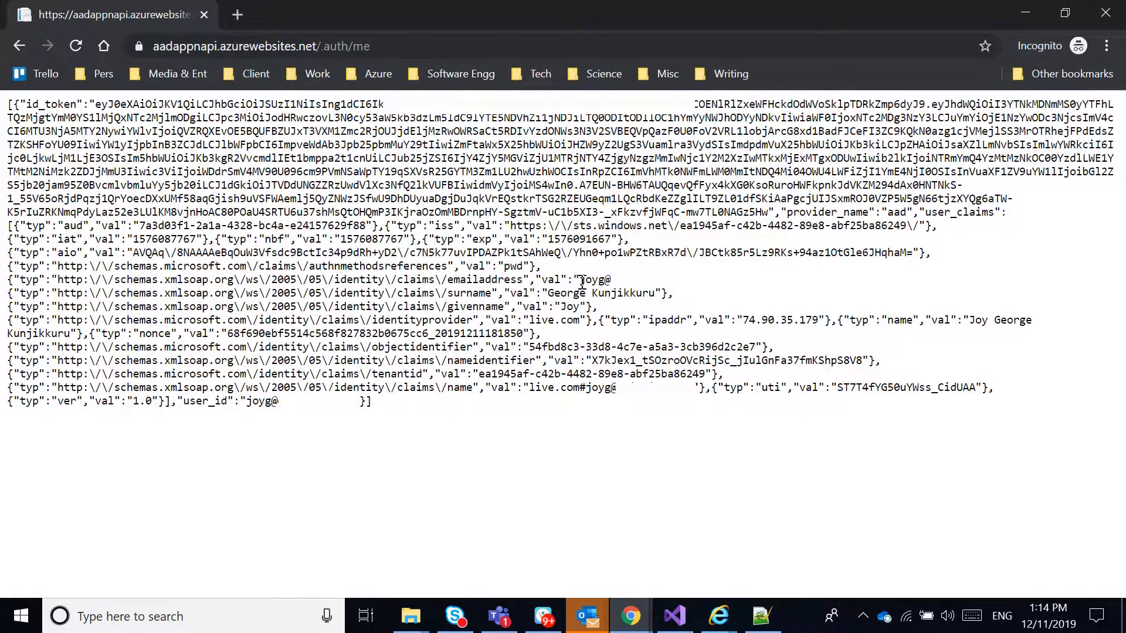
double_click(470, 293)
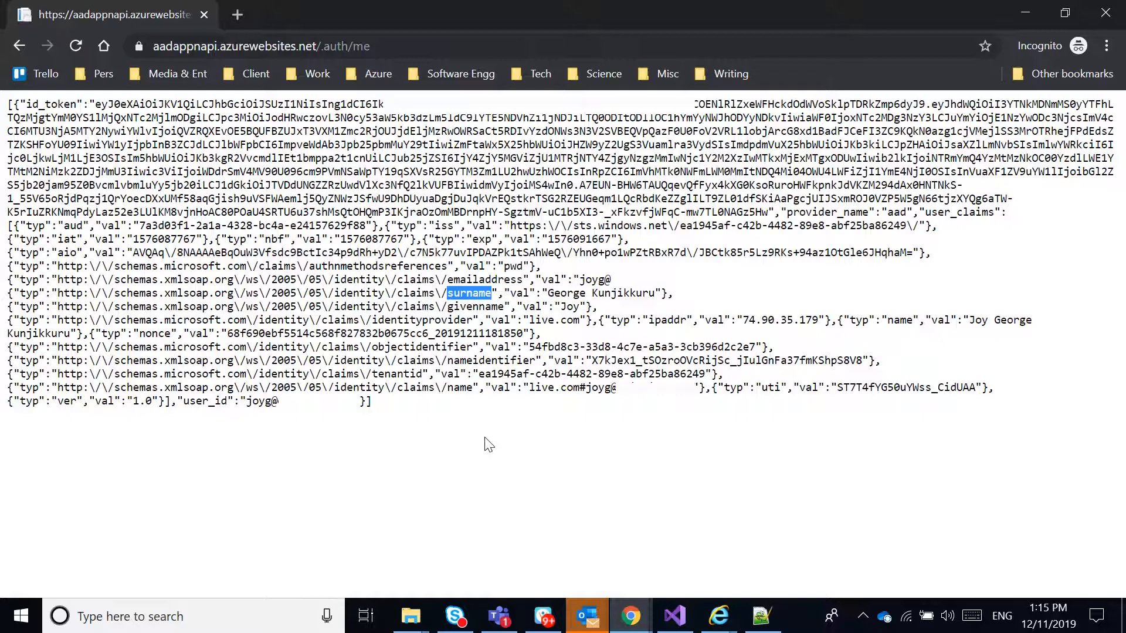
Return to the site's home page, open its /api/values endpoint and examine the response and host name.
key("alt+Left")
left_click(452, 45)
left_click(454, 45)
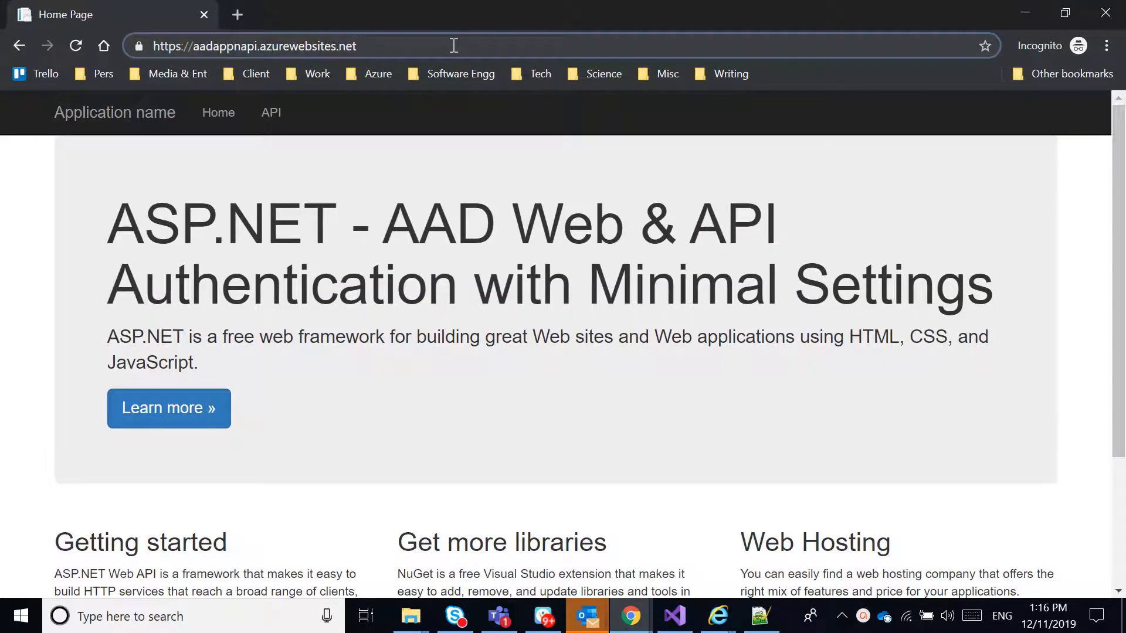
type("/api")
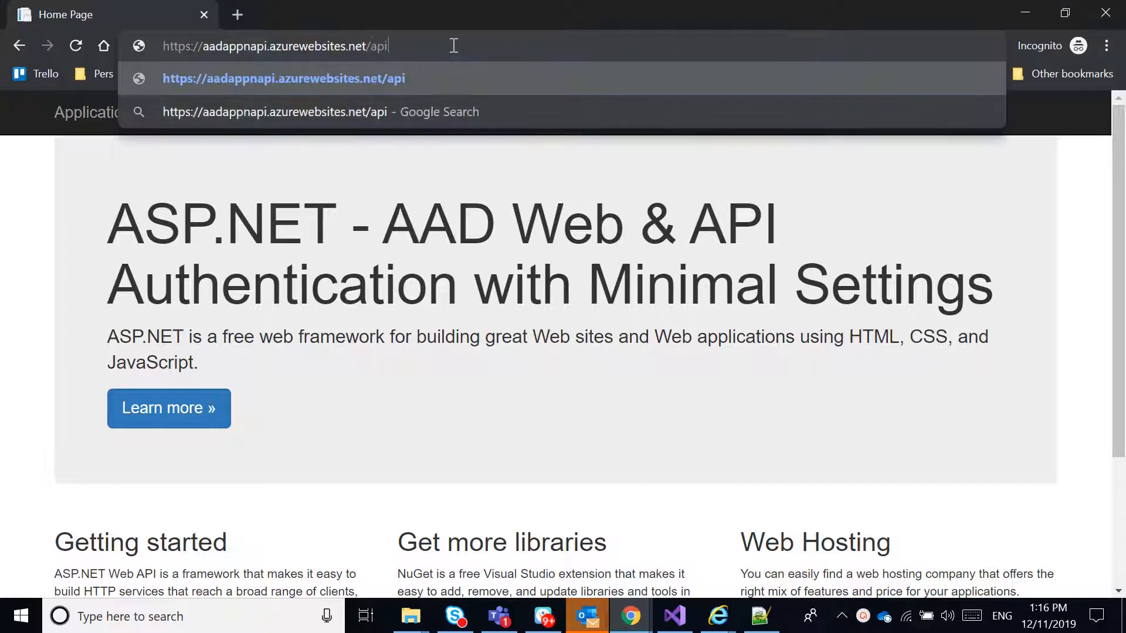
type("/values")
key("Return")
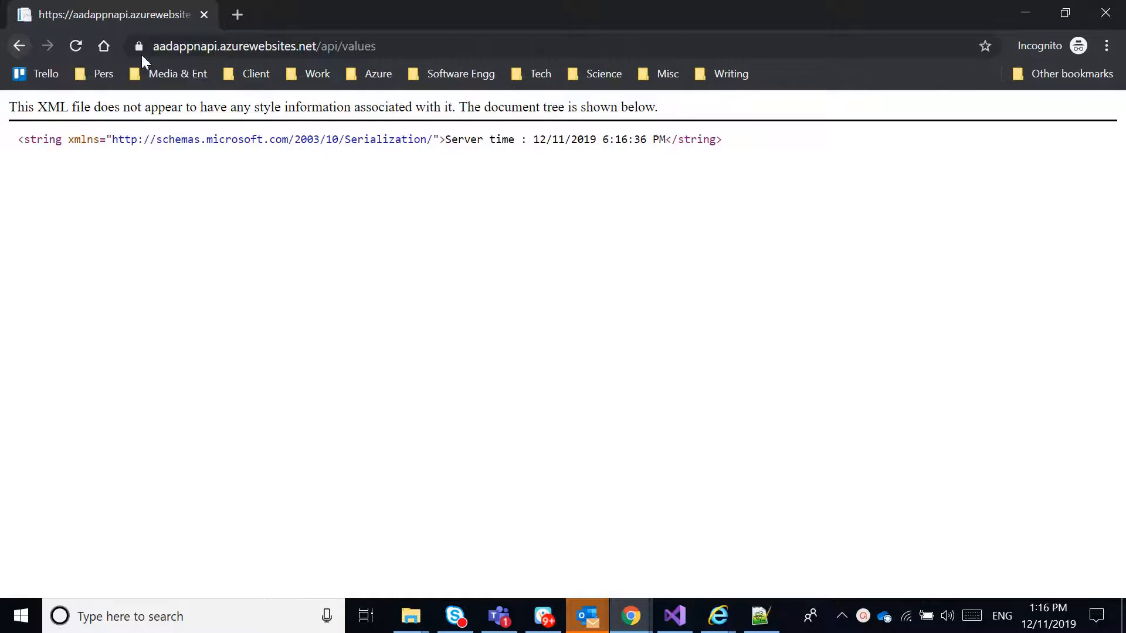
left_click(205, 46)
left_click(192, 47)
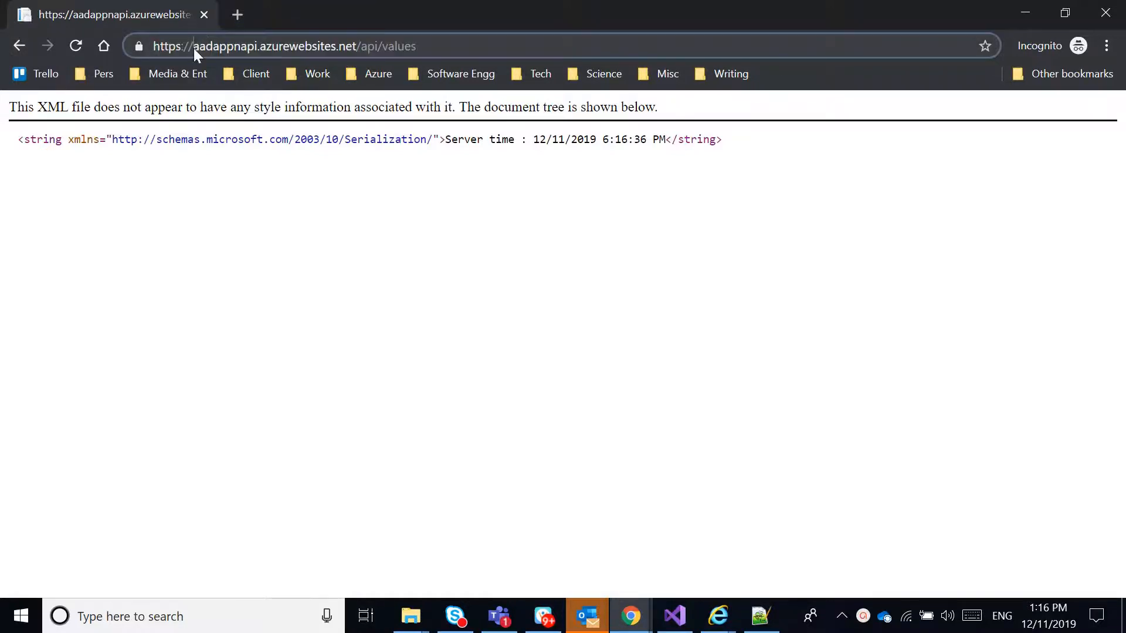
left_click_drag(193, 48, 356, 51)
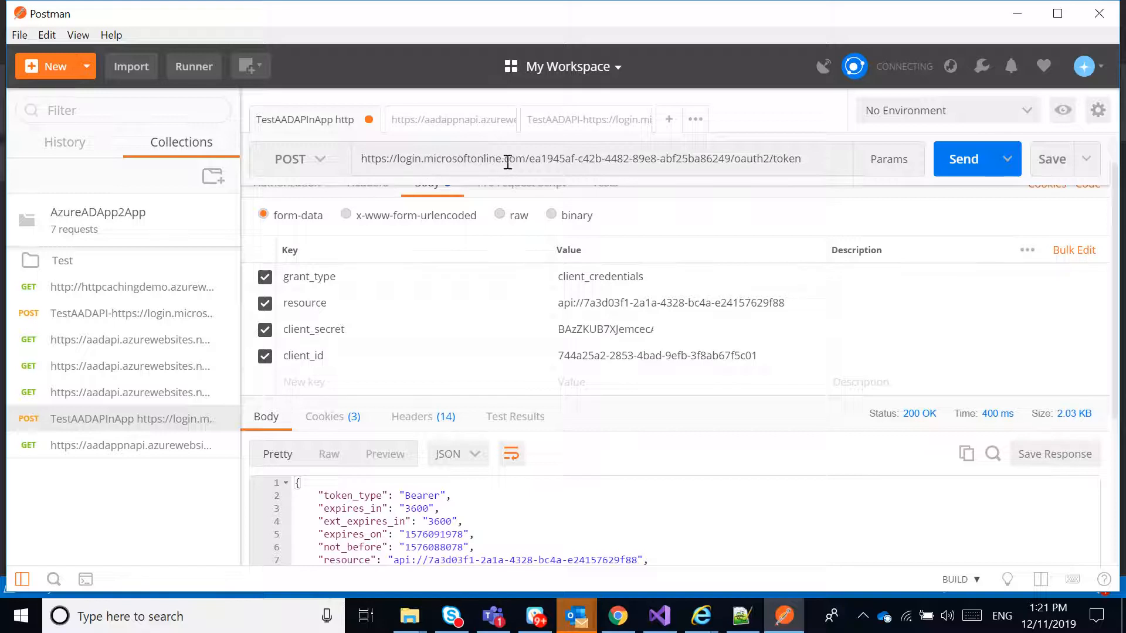
In Postman, examine the TestAADAPInApp token request's tenant ID, client_id and client_secret values.
left_click_drag(530, 159, 731, 160)
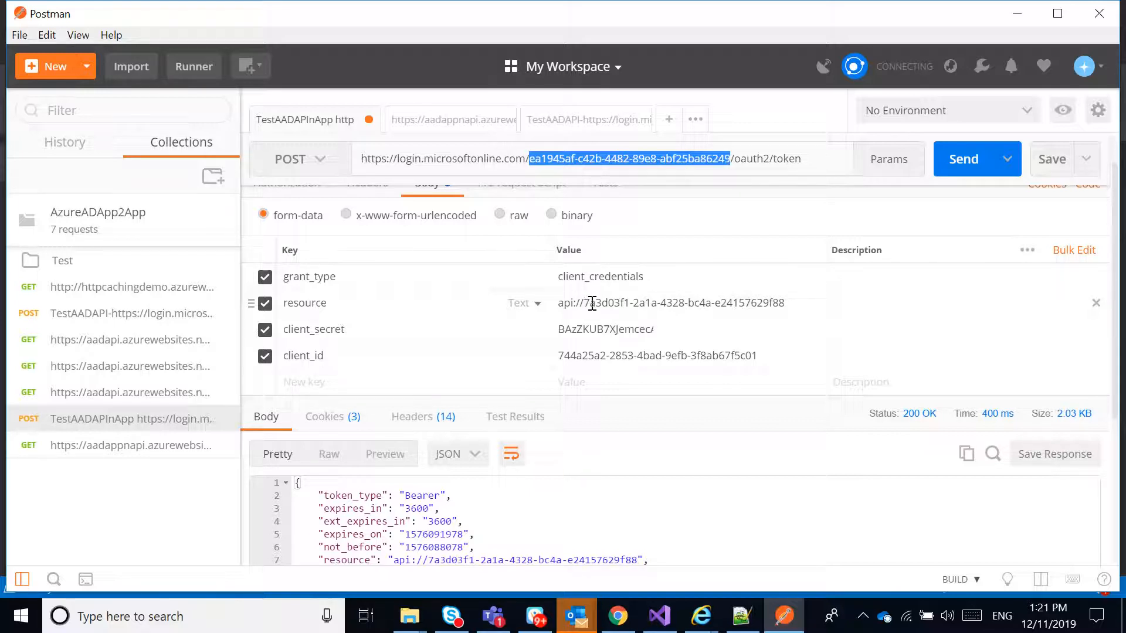
double_click(581, 356)
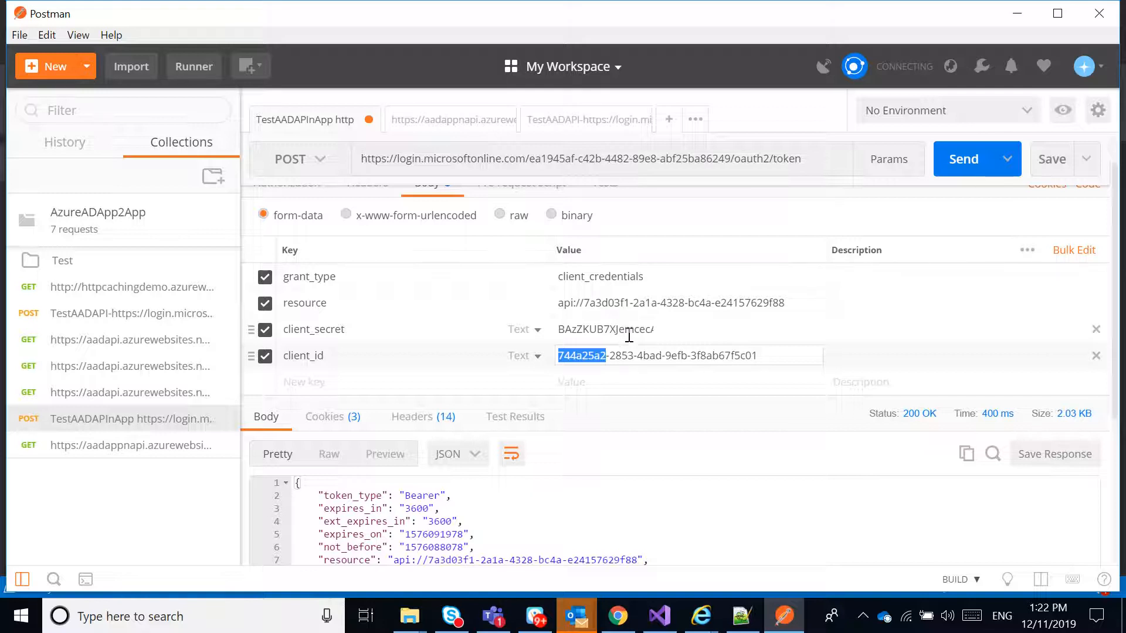
left_click(598, 357)
double_click(599, 357)
left_click(591, 359)
left_click_drag(744, 359, 560, 357)
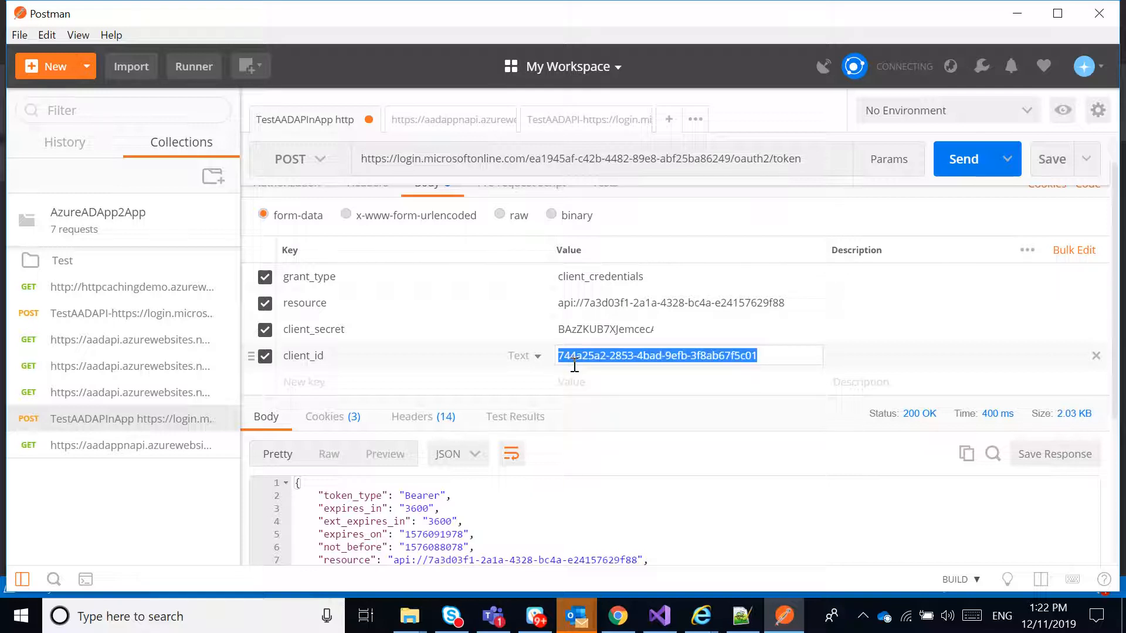
double_click(584, 331)
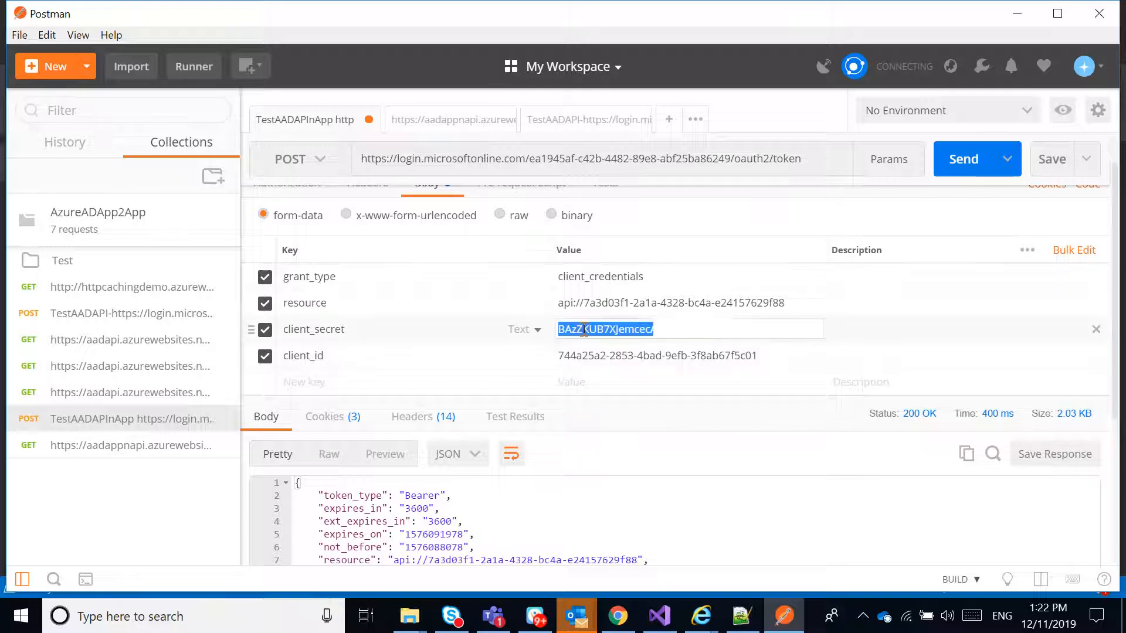
Send the client_credentials token request and select the full access_token value in the JSON response.
left_click(963, 169)
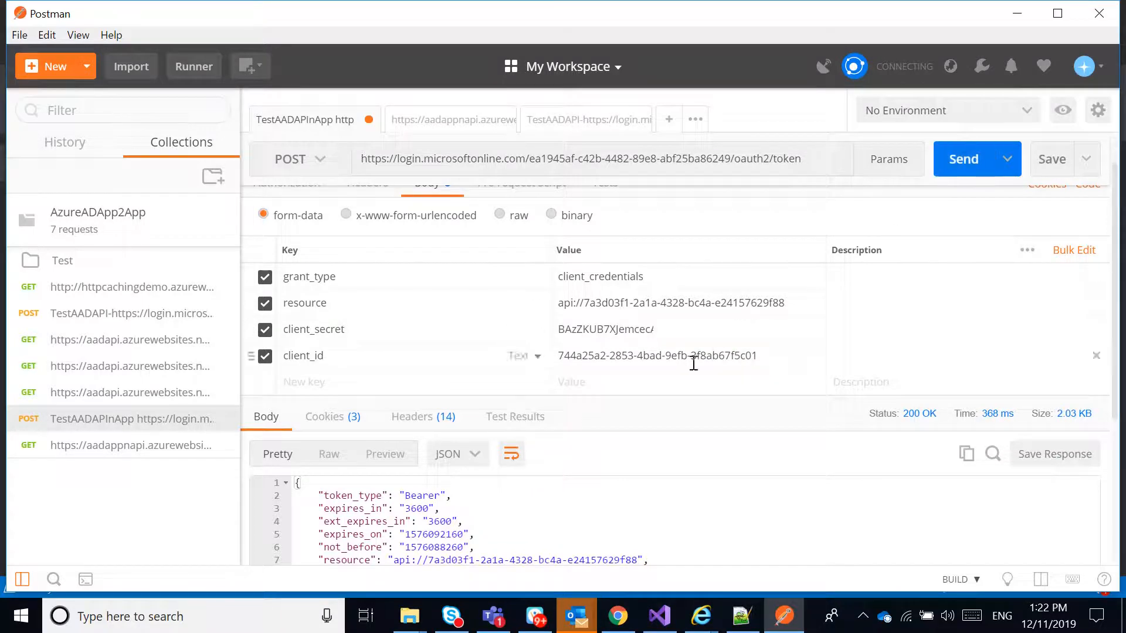
scroll(682, 401, "down", 4)
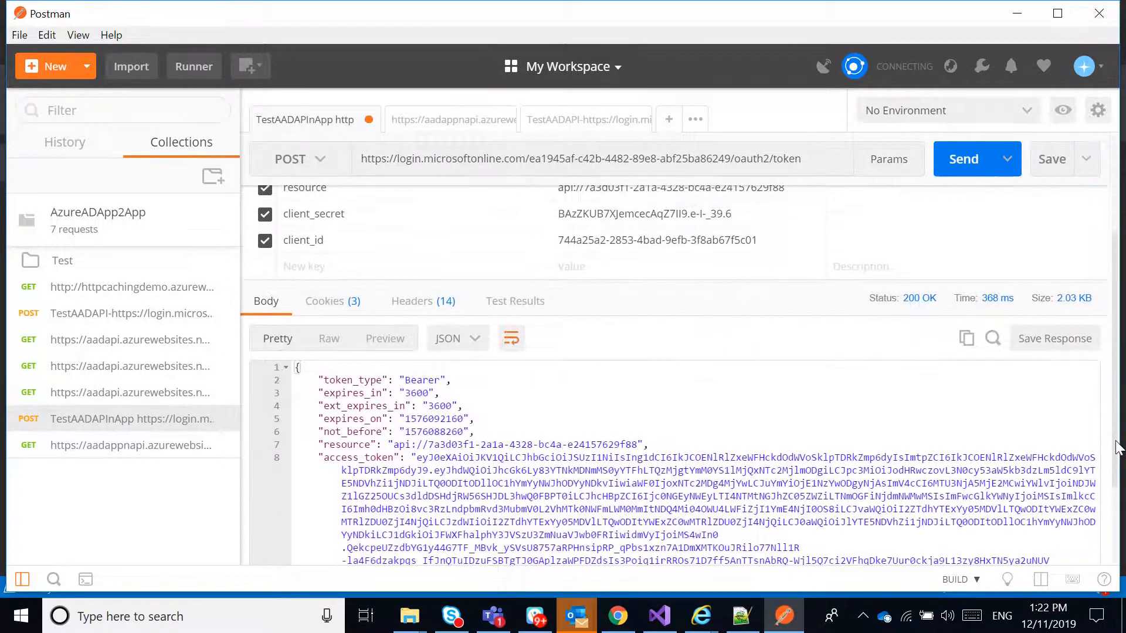
left_click_drag(416, 342, 752, 470)
Open jwt.io in a new Chrome tab and paste the access token into the encoded token area for decoding.
left_click(619, 616)
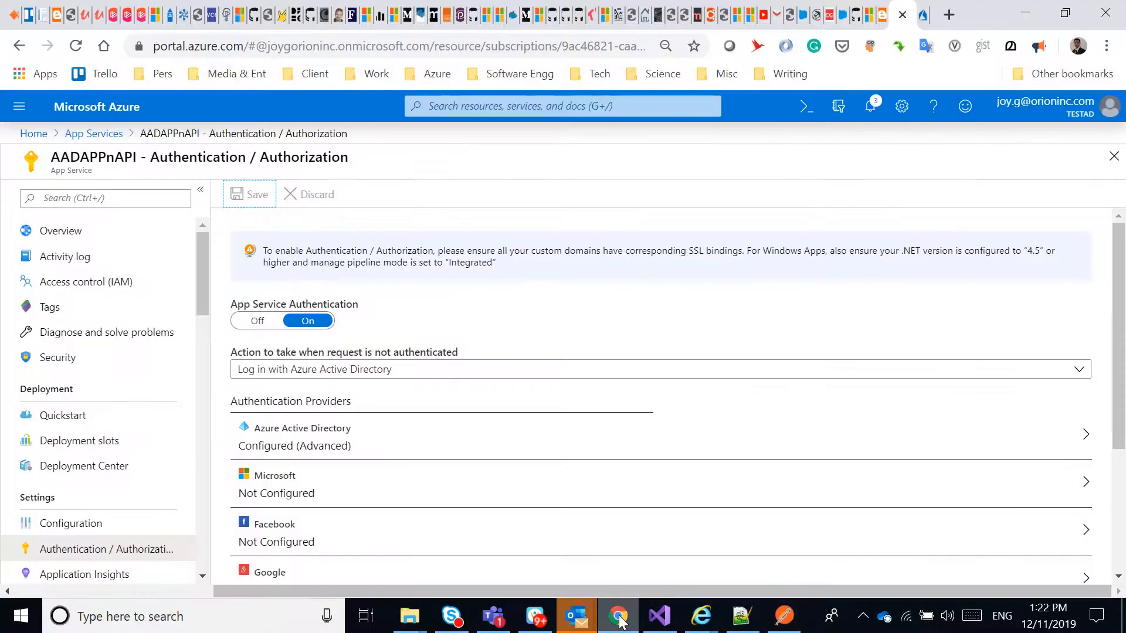
key("ctrl+t")
type("jwt.io")
key("Return")
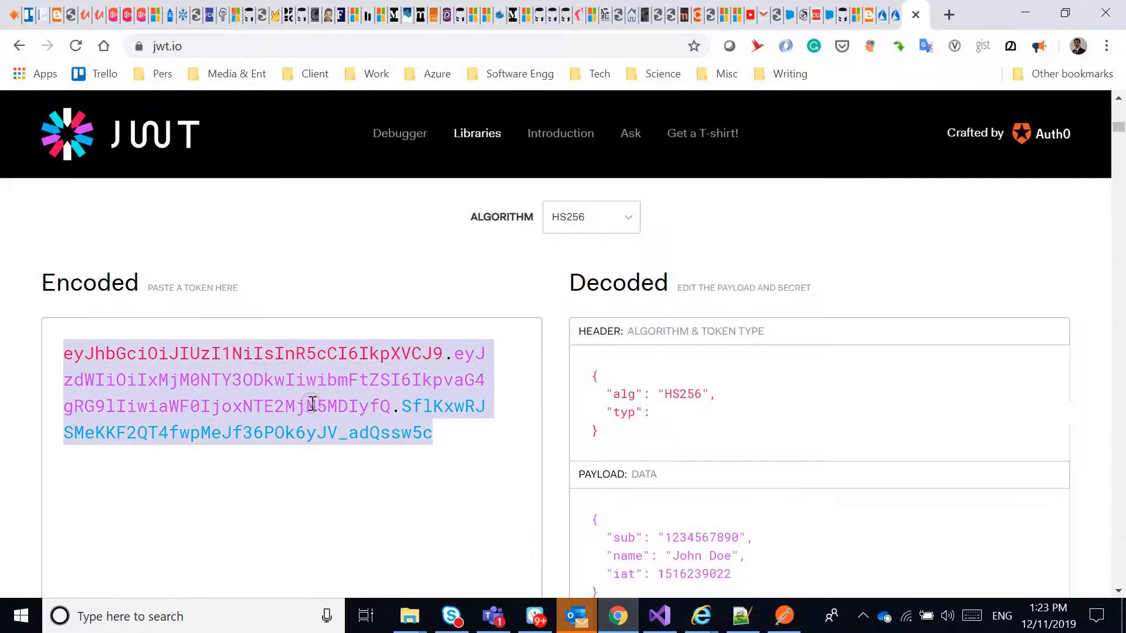
key("ctrl+v")
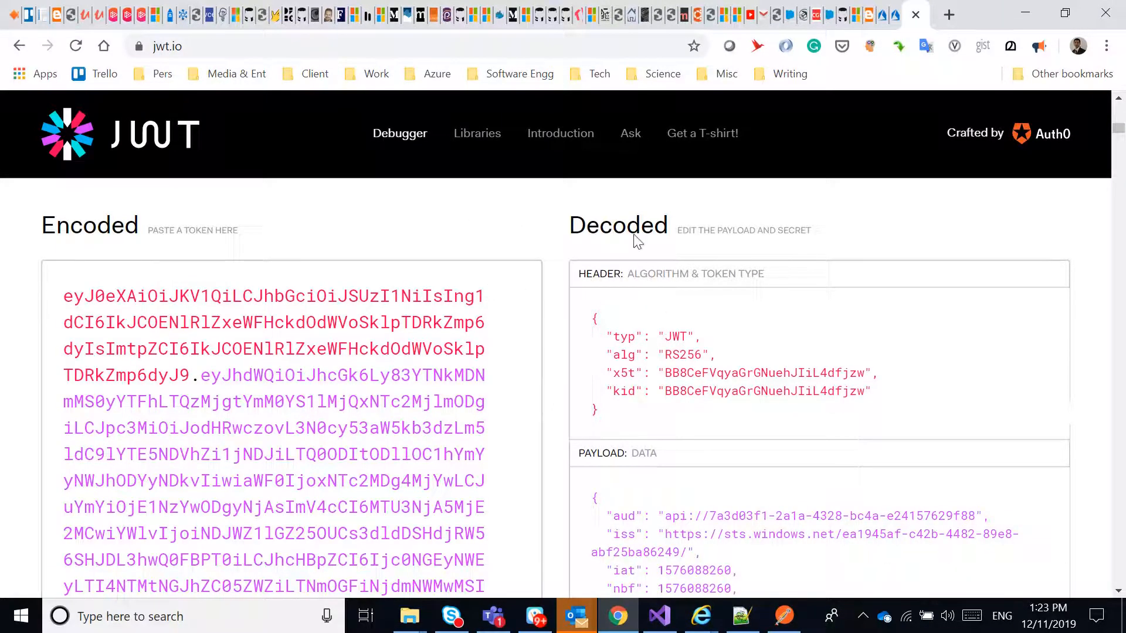
Examine the decoded token's aud, exp and appid claims, comparing them with the token response in Postman.
scroll(669, 375, "down", 3)
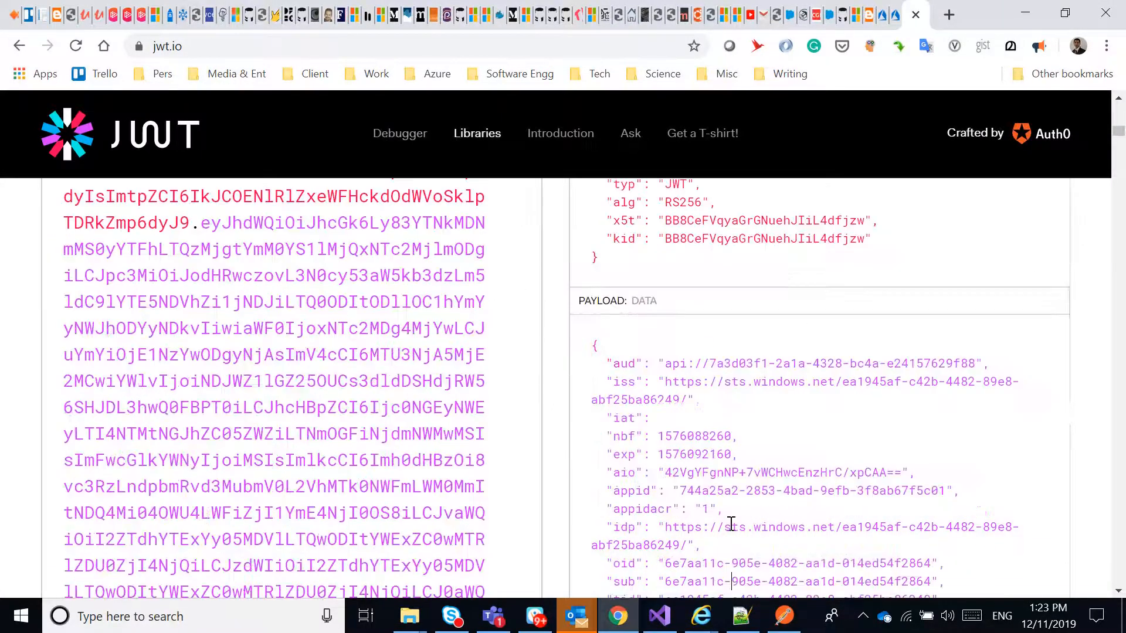
left_click_drag(669, 366, 762, 367)
left_click(784, 615)
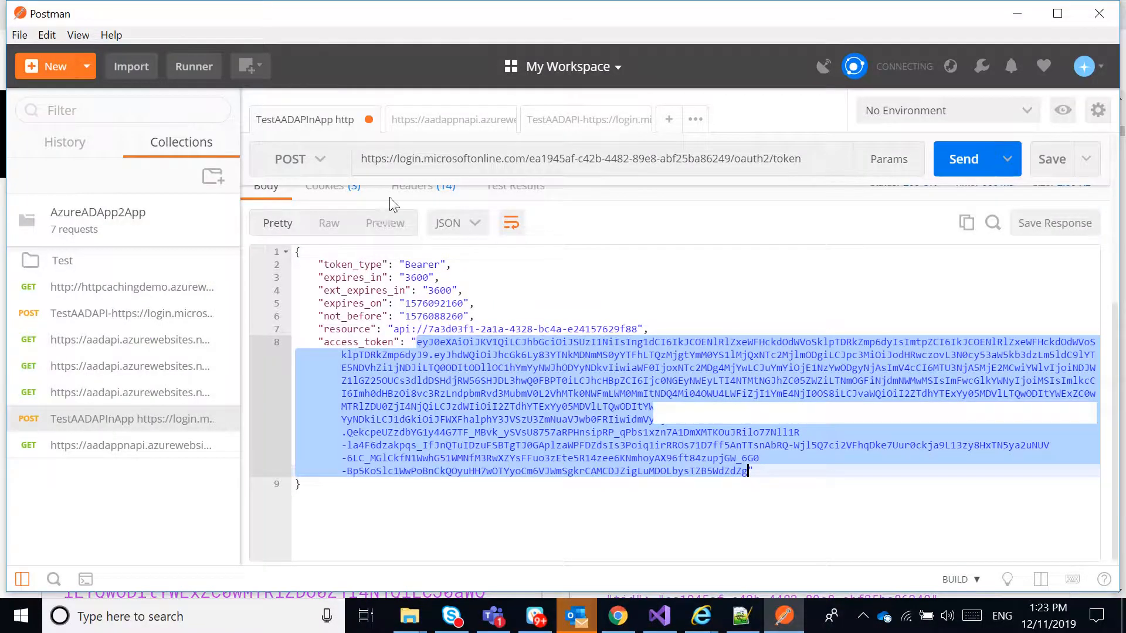
key("alt+Tab")
double_click(695, 455)
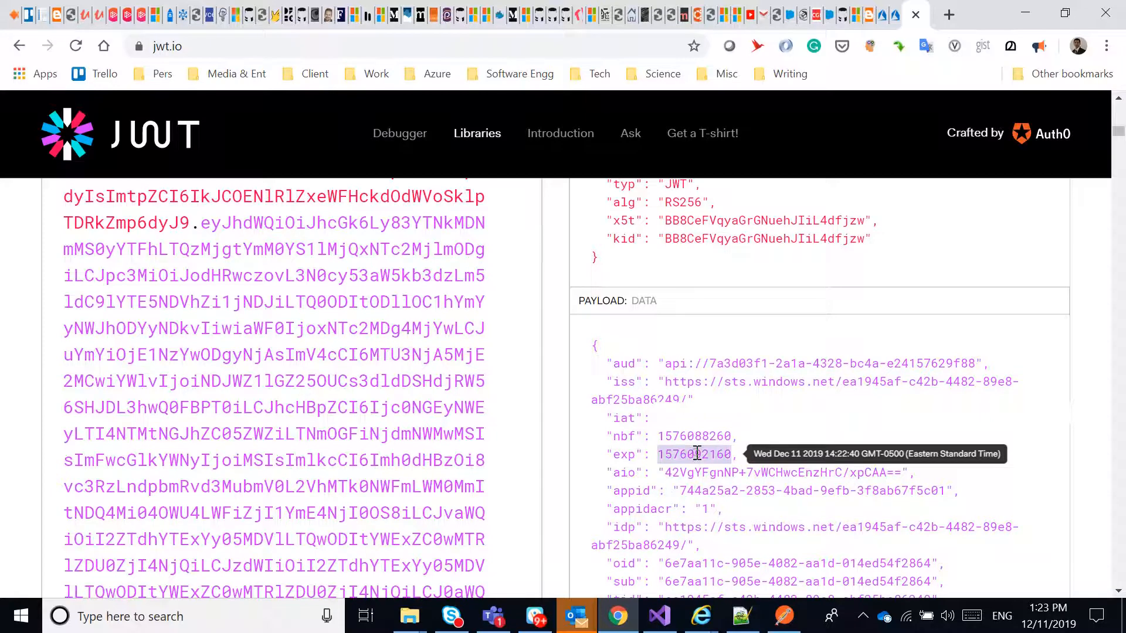
double_click(709, 491)
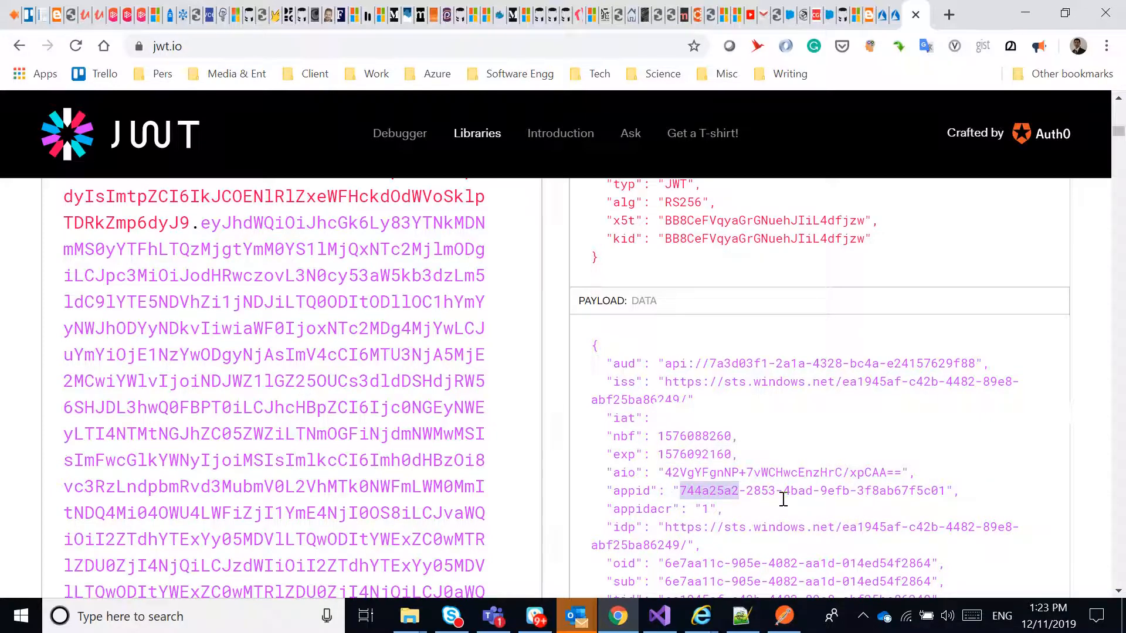
In Postman, replace the old bearer token in the aadappnapi api/values GET request's Authorization header with the copied access token.
key("alt+Tab")
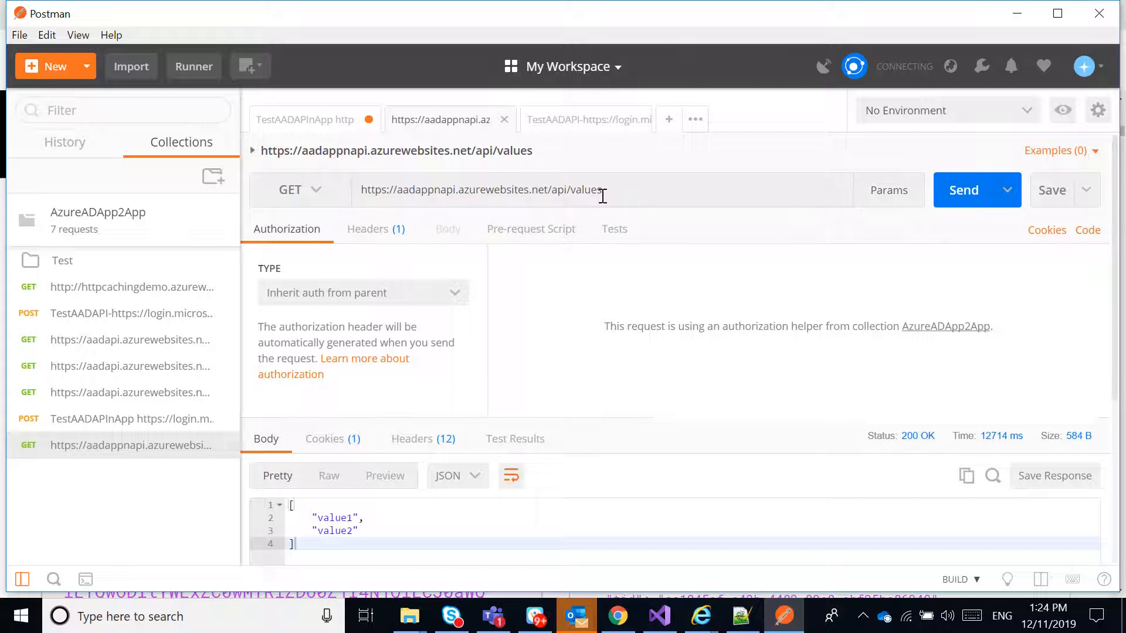
left_click(372, 229)
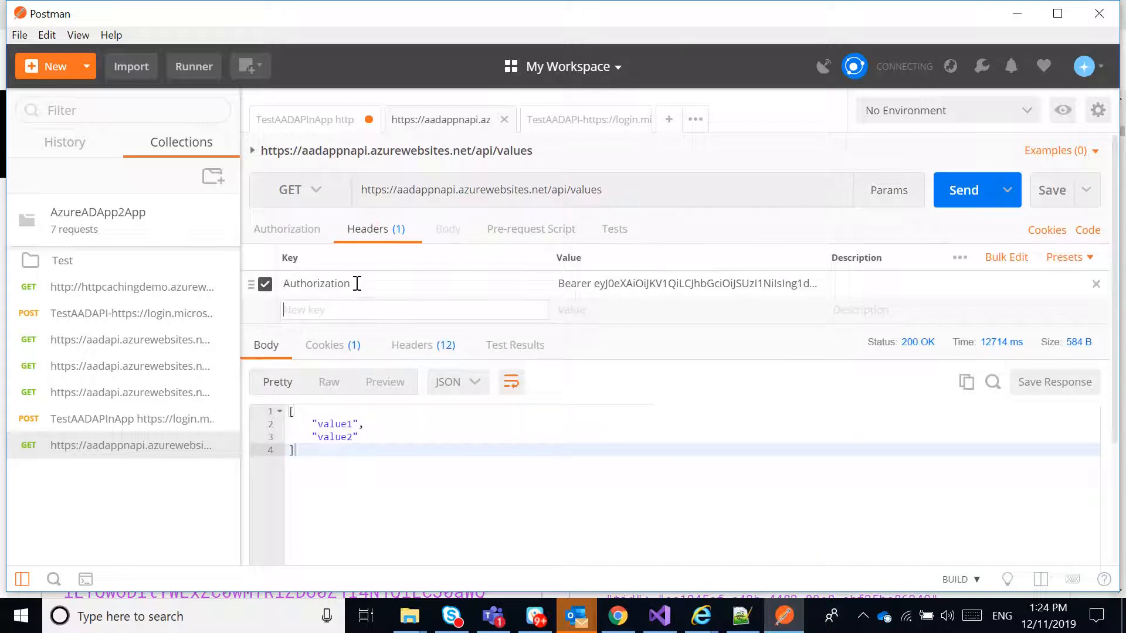
left_click(598, 285)
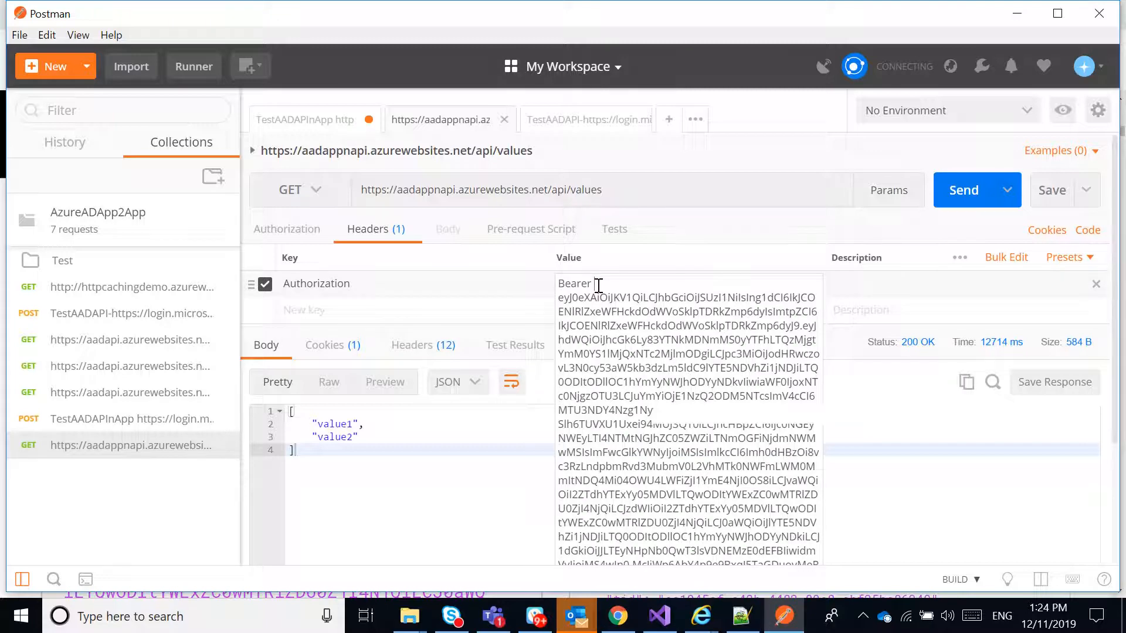
left_click(999, 262)
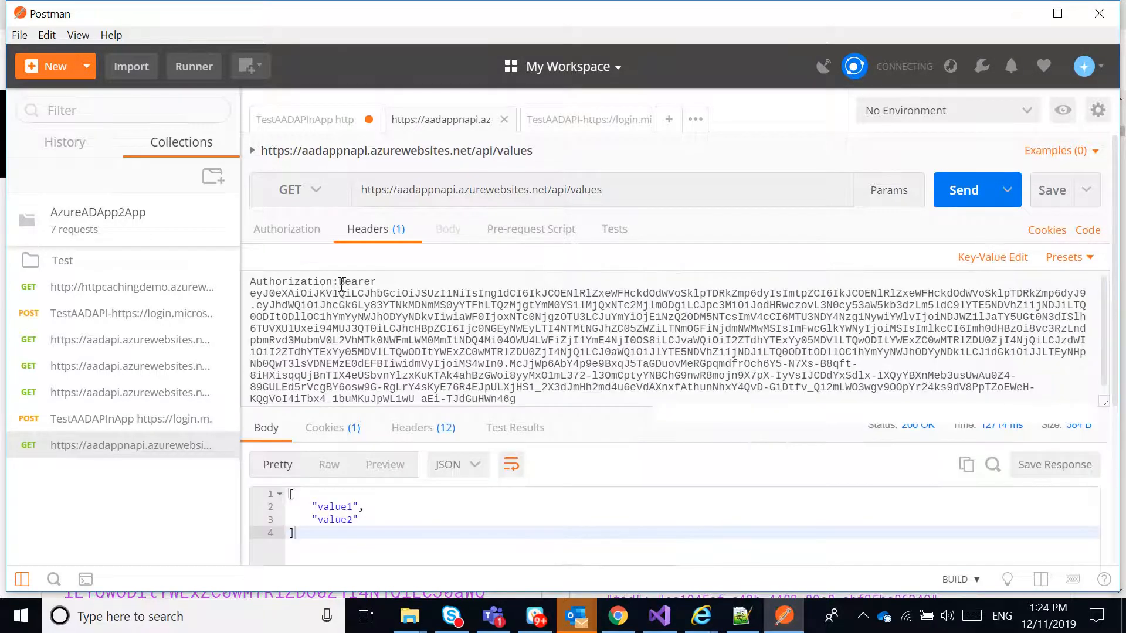
left_click_drag(380, 283, 517, 399)
key("Delete")
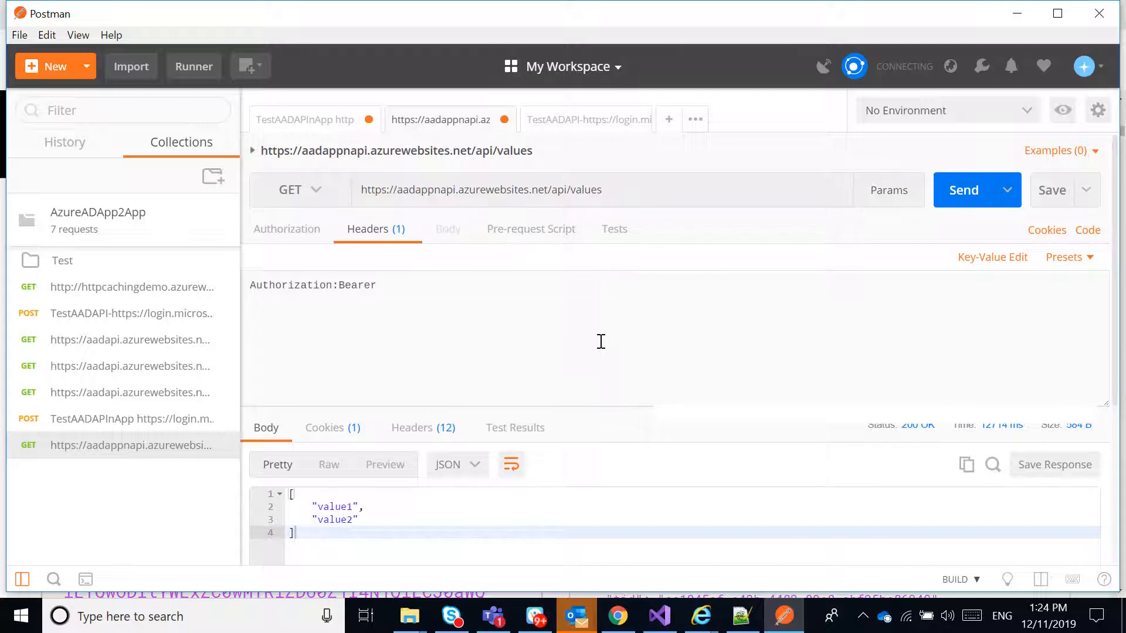
key("ctrl+v")
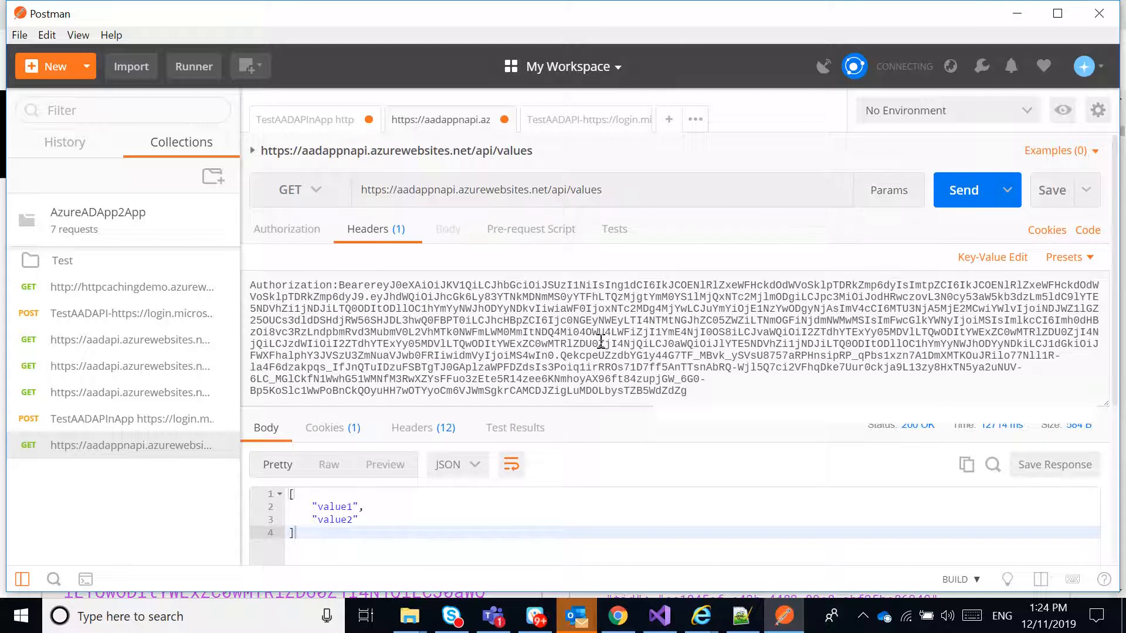